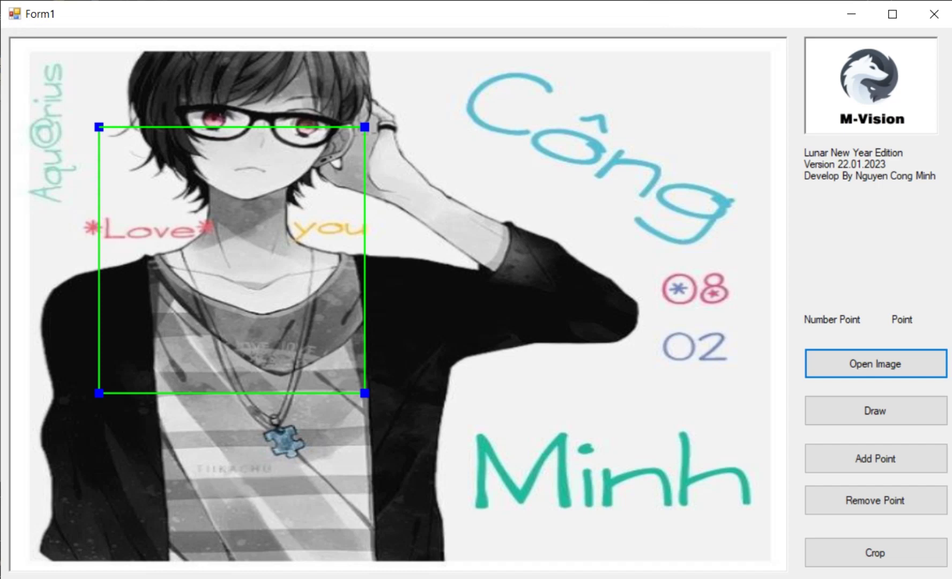
# Step: In a new Notepad note, write "Trong trường hợp chỉ muốn lấy ra 1 vùng có hình dạng không phải là hình chữ nhật trên ảnh"
pyautogui.press('super')
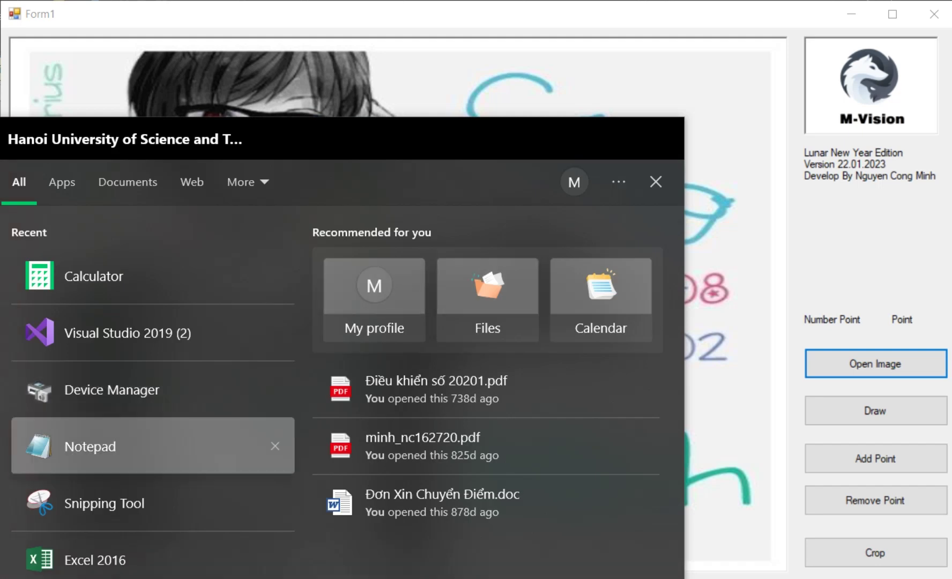
pyautogui.click(90, 446)
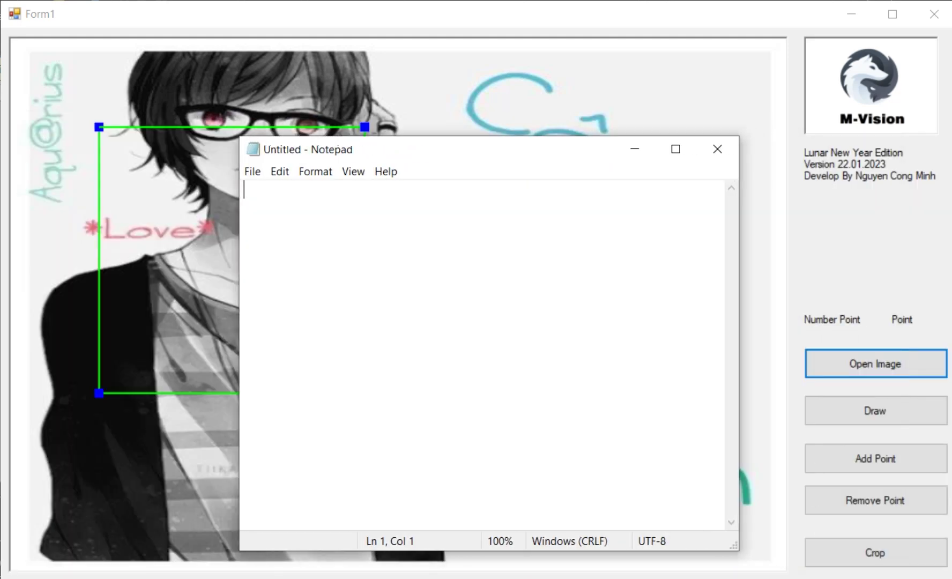
pyautogui.write('T')
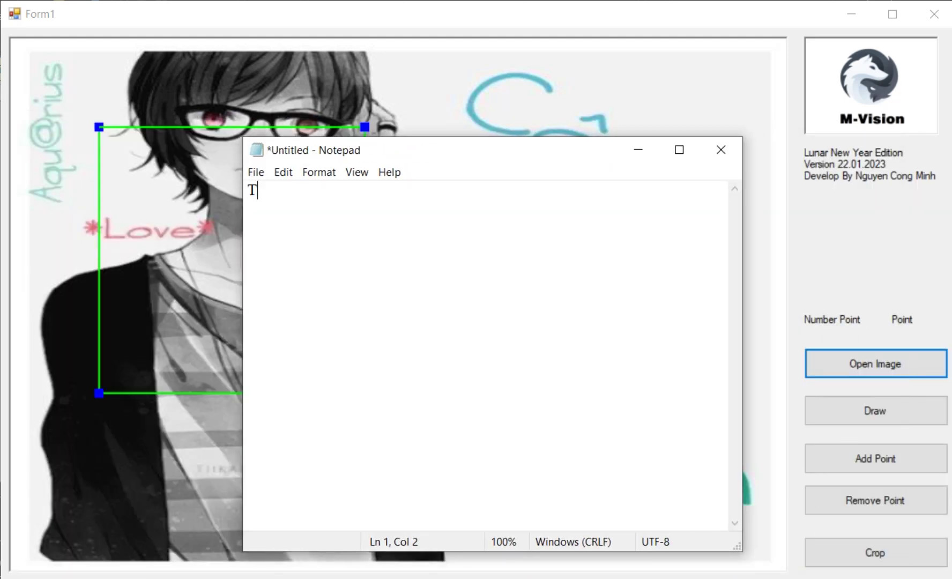
pyautogui.write('rong trường hợp')
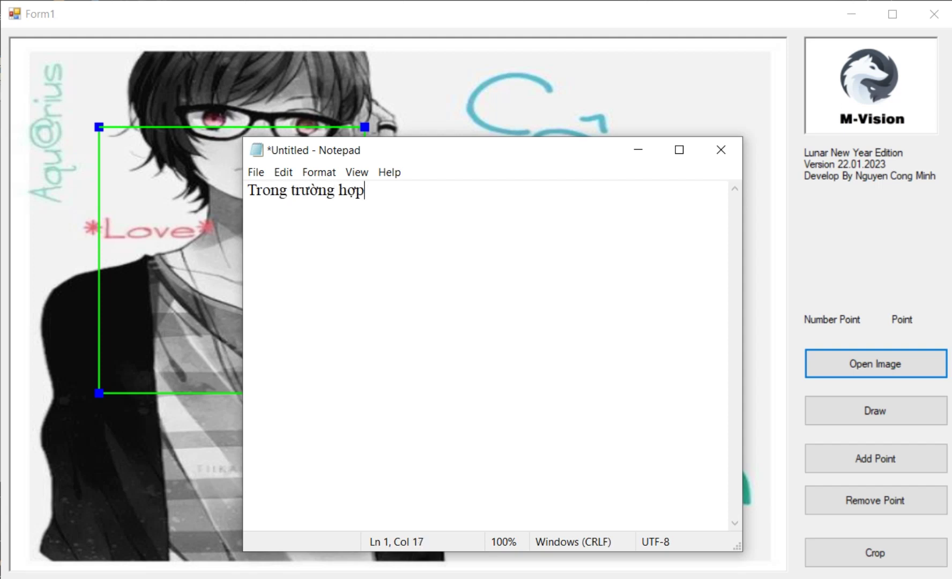
pyautogui.write(' chỉ muốn ')
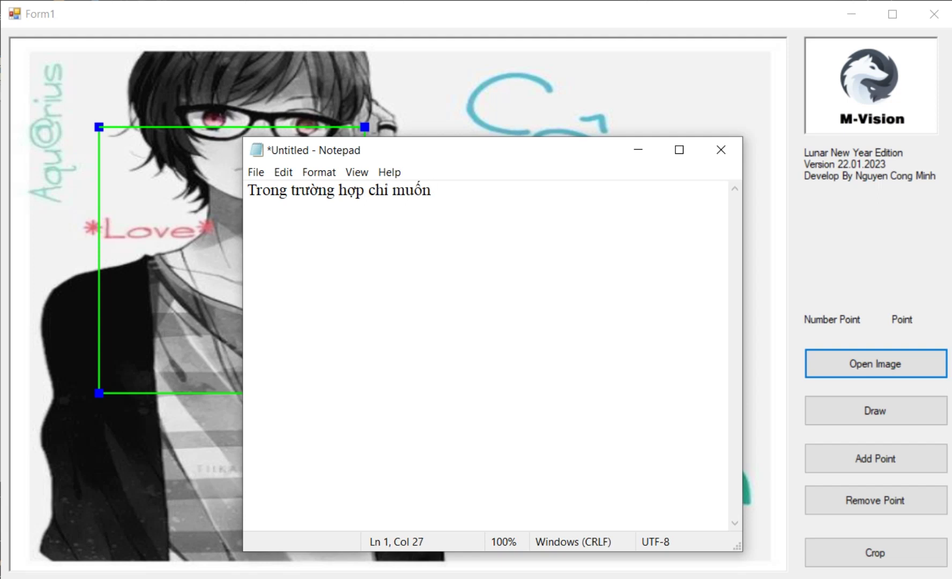
pyautogui.write('lấy ra 1 ')
pyautogui.write('vùng có hin')
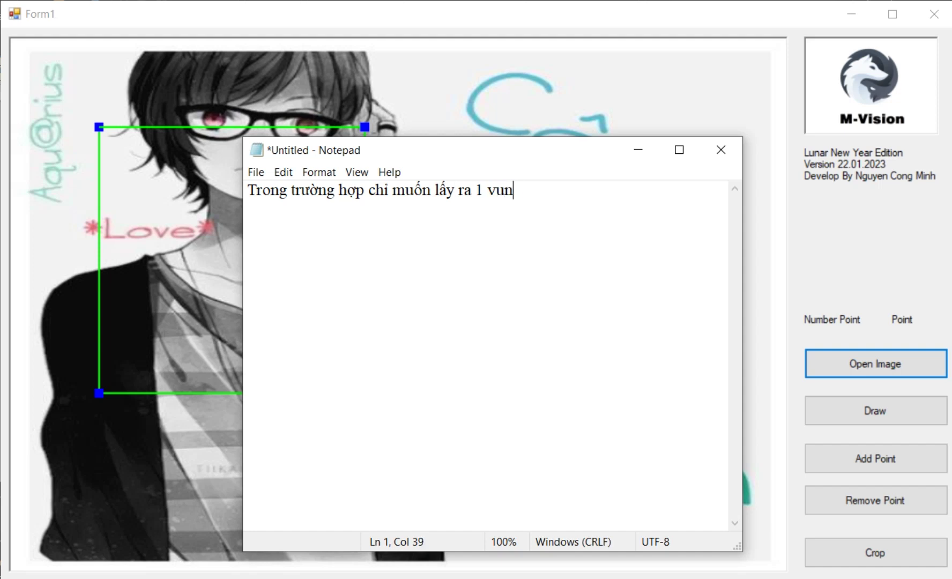
pyautogui.write('h dạ')
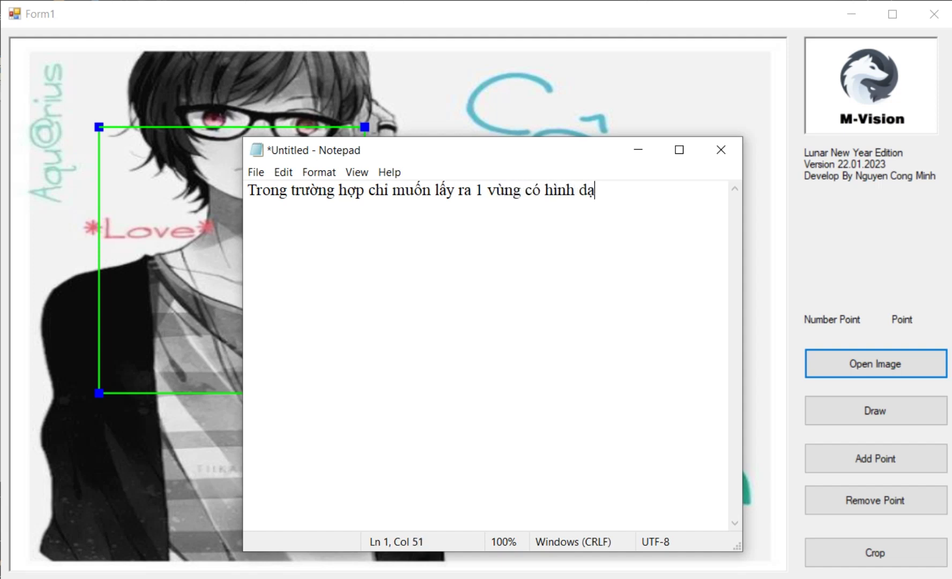
pyautogui.write('ng khong')
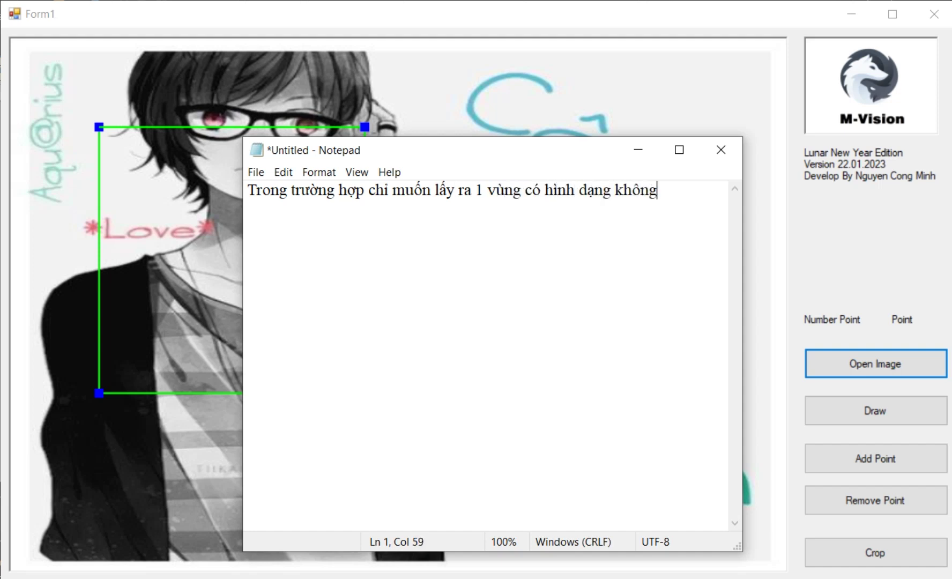
pyautogui.write(' phải là')
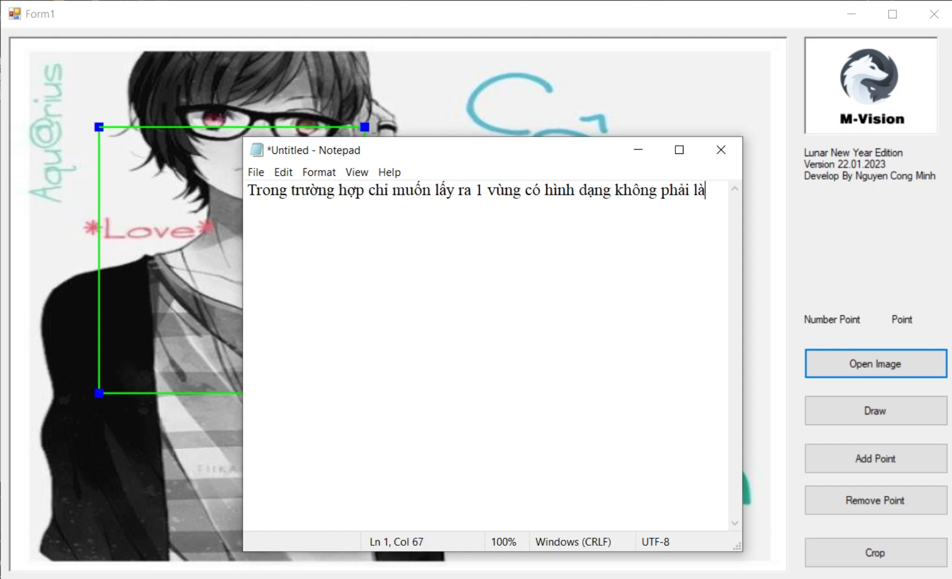
pyautogui.write(' hình ch')
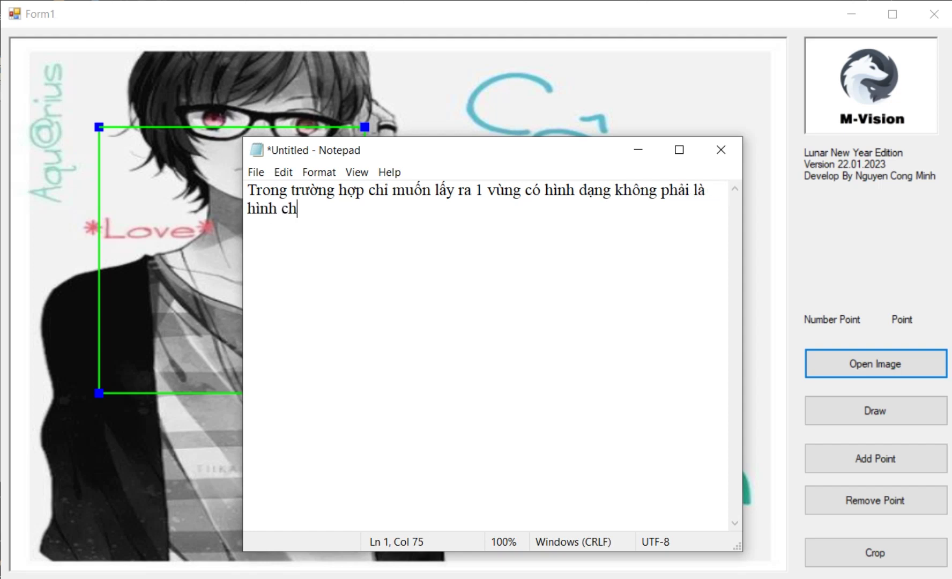
pyautogui.write('ữ nhật trên ảnh')
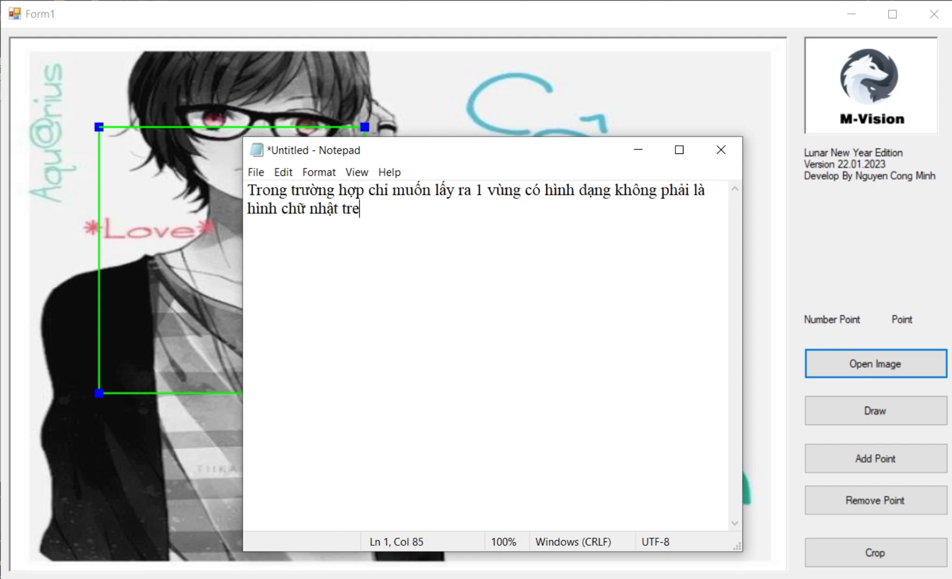
pyautogui.press('Return')
pyautogui.write('Có hì')
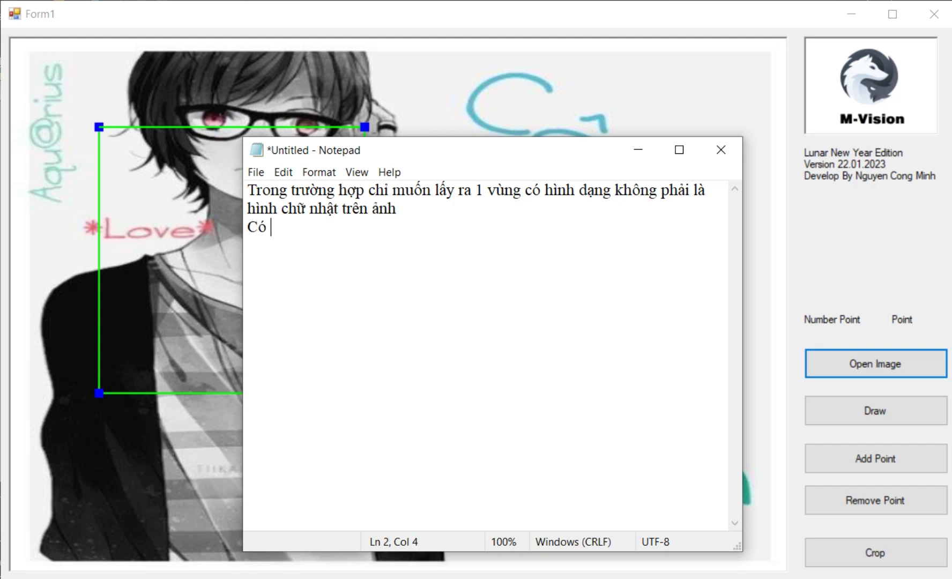
pyautogui.press('BackSpace')
pyautogui.press('BackSpace')
pyautogui.press('BackSpace')
pyautogui.press('BackSpace')
pyautogui.press('BackSpace')
# Step: Add the line "- Region có hình dạng phức tạp, không biết trước số điểm để vẽ Polygon" and minimize Notepad
pyautogui.write('- Regio')
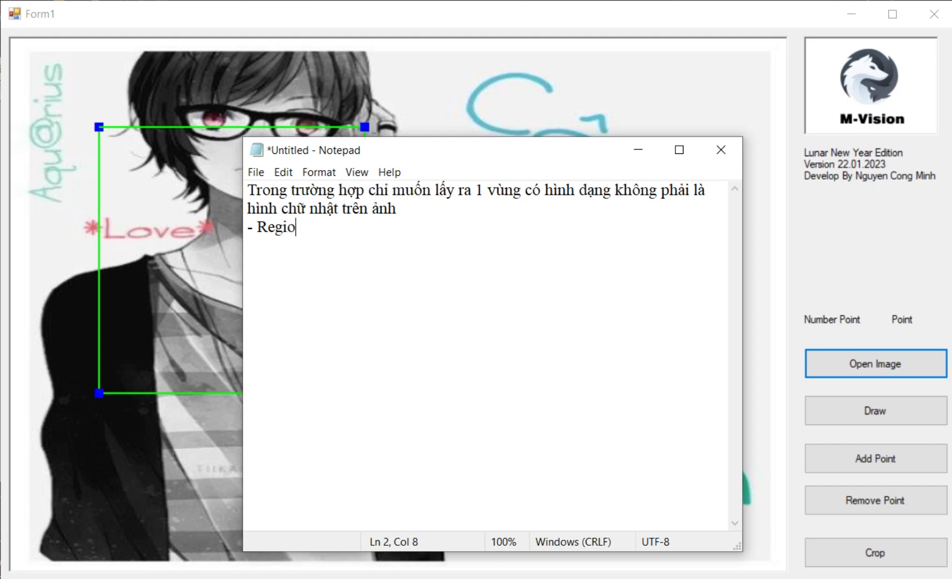
pyautogui.write('n có hình ')
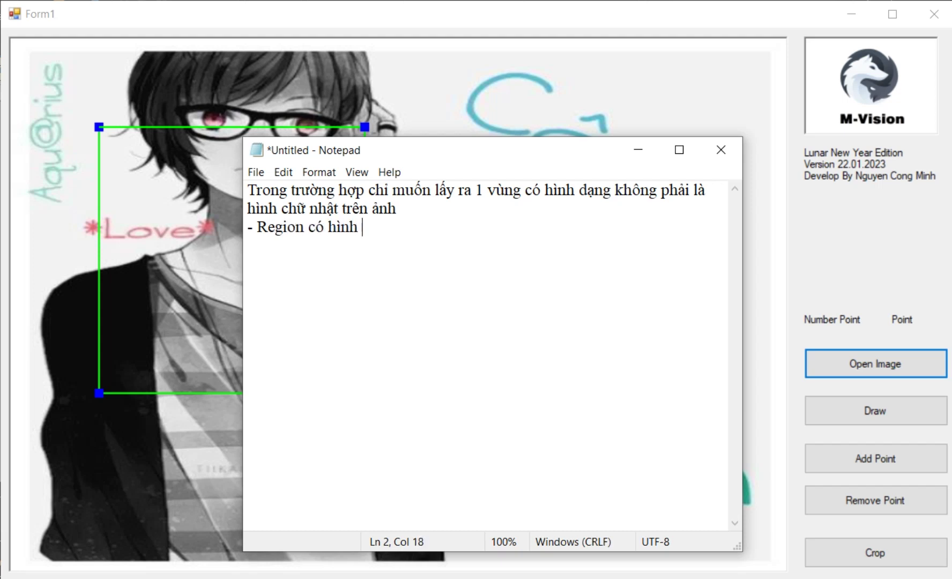
pyautogui.write('dạng phức')
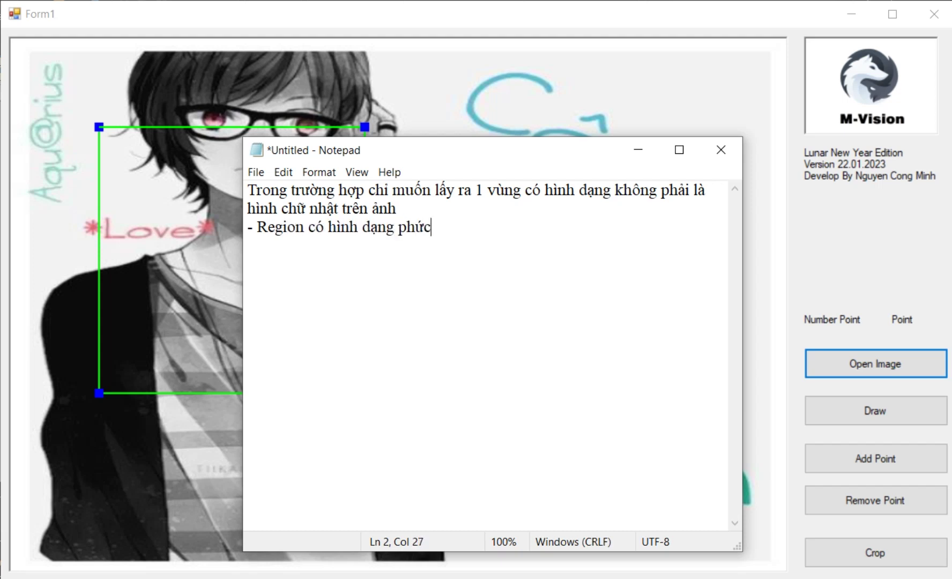
pyautogui.write(' tap, không biết ')
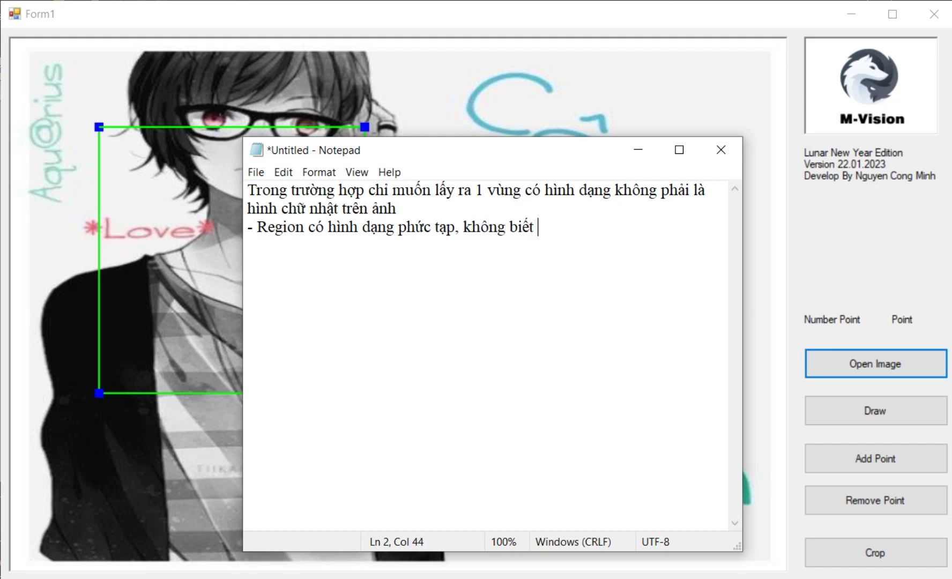
pyautogui.write('trước số đ')
pyautogui.write('iêm')
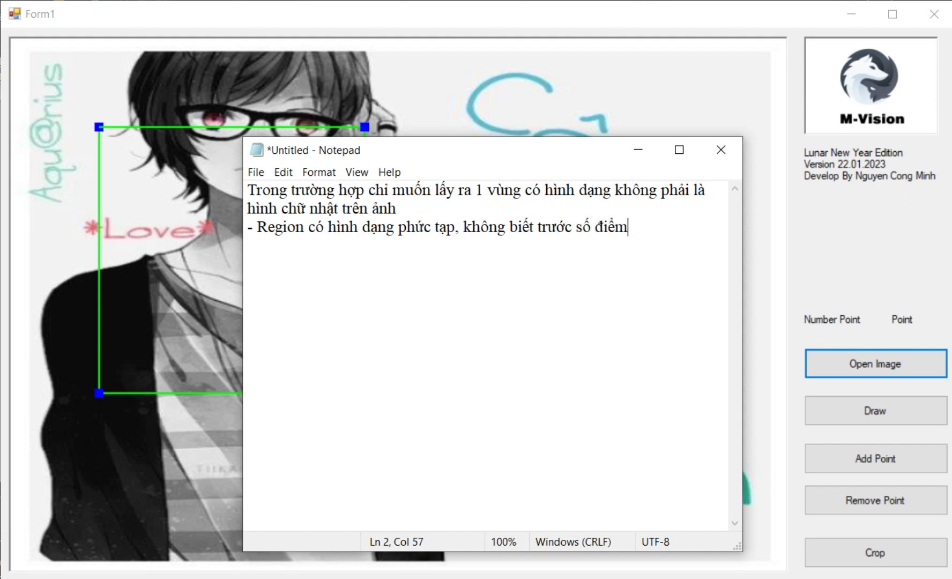
pyautogui.write(' để vẽ Polygon')
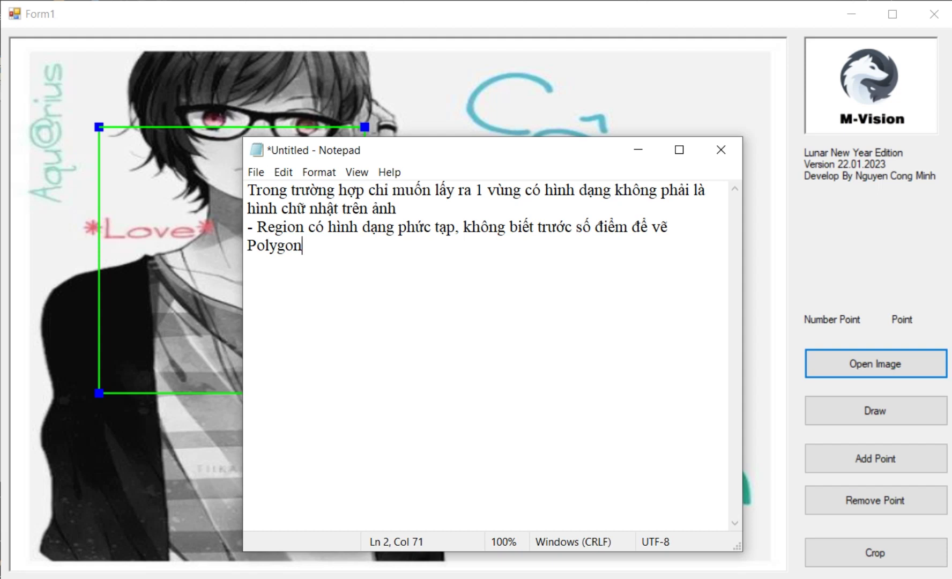
pyautogui.hotkey('ctrl', 'a')
pyautogui.press('Right')
pyautogui.click(638, 150)
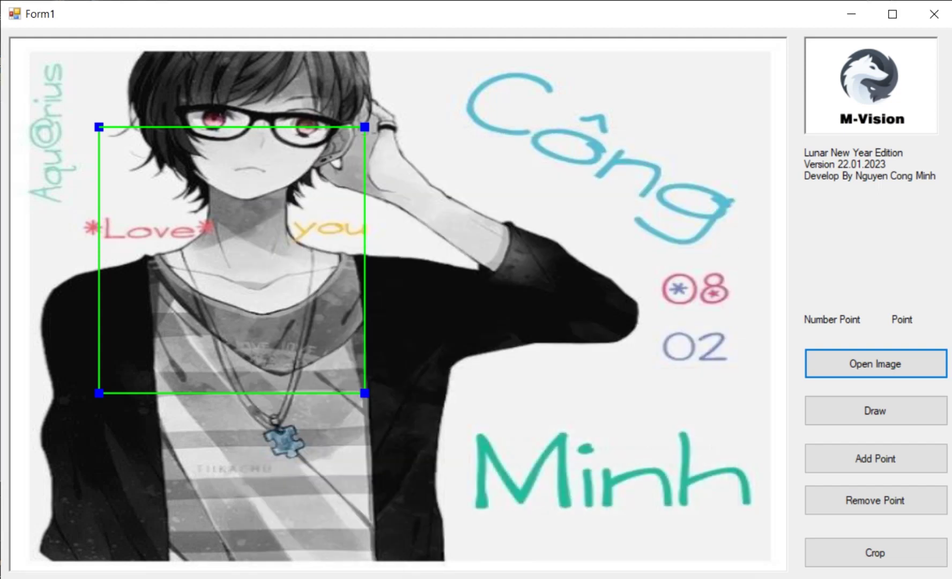
# Step: Start drawing the region and move its two upper corners to the image's top edge, either side of the character's hair
pyautogui.click(874, 411)
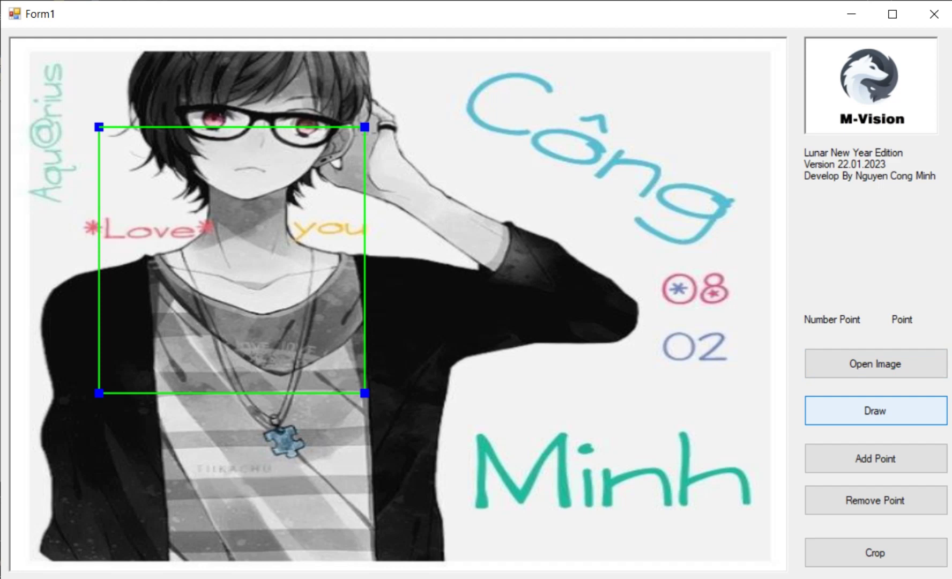
pyautogui.moveTo(365, 127); pyautogui.dragTo(380, 56)
pyautogui.moveTo(99, 127); pyautogui.dragTo(127, 50)
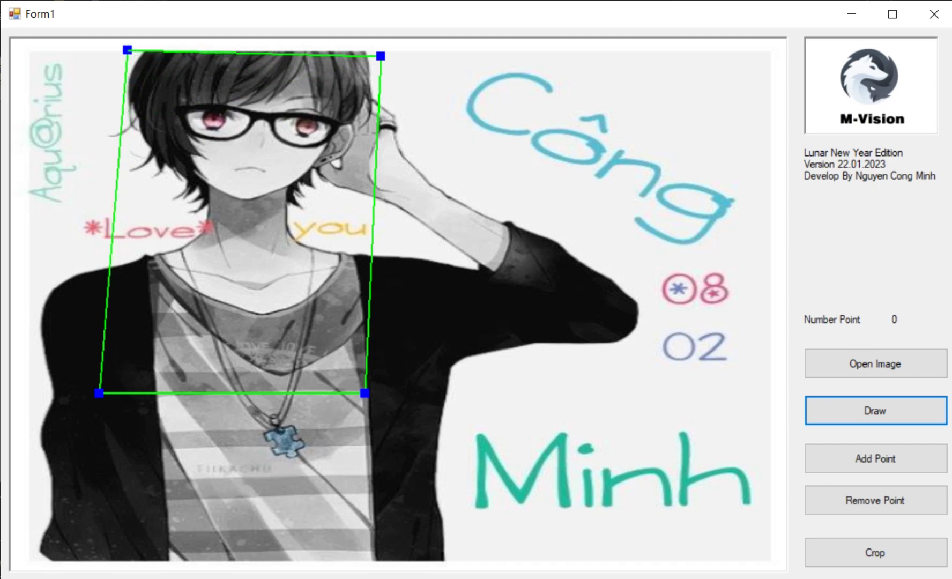
pyautogui.moveTo(380, 56); pyautogui.dragTo(378, 49)
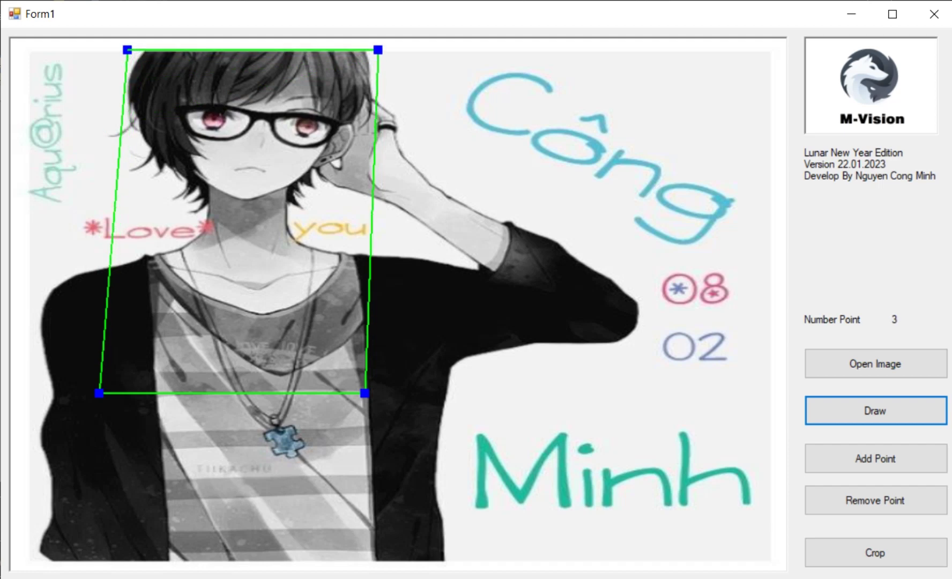
# Step: Pull the region's lower-right corner out to the raised arm's sleeve, then add a point and place it beside the wrist
pyautogui.moveTo(364, 393); pyautogui.dragTo(534, 232)
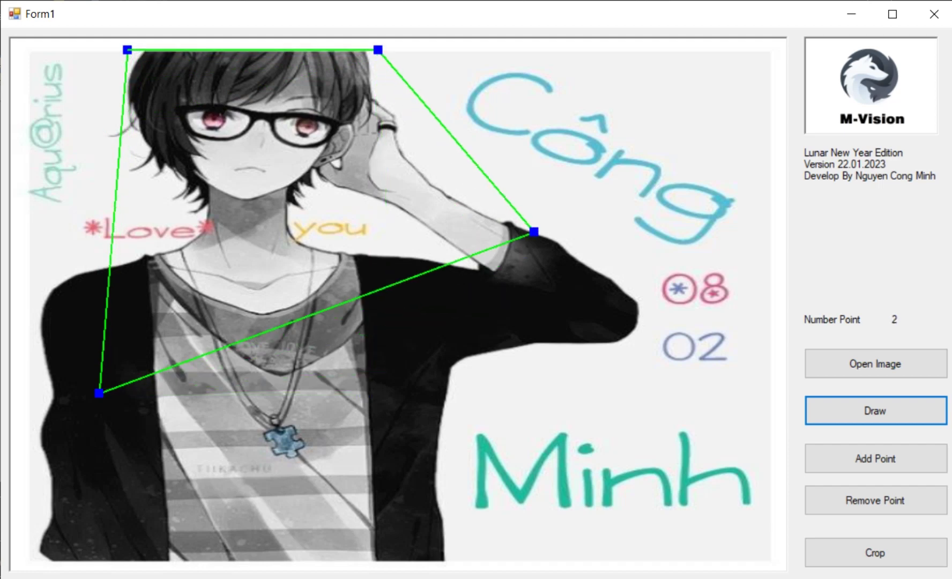
pyautogui.click(875, 459)
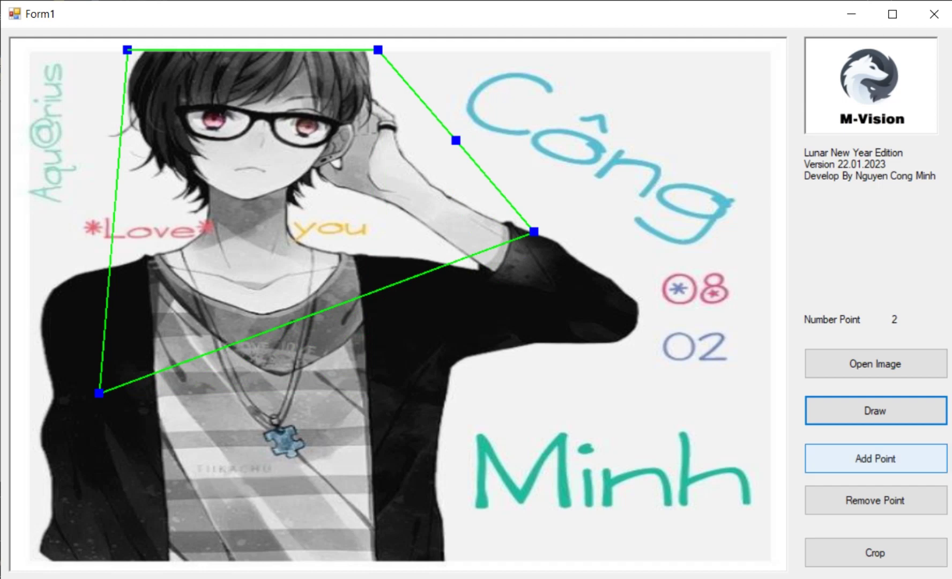
pyautogui.moveTo(455, 141); pyautogui.dragTo(406, 133)
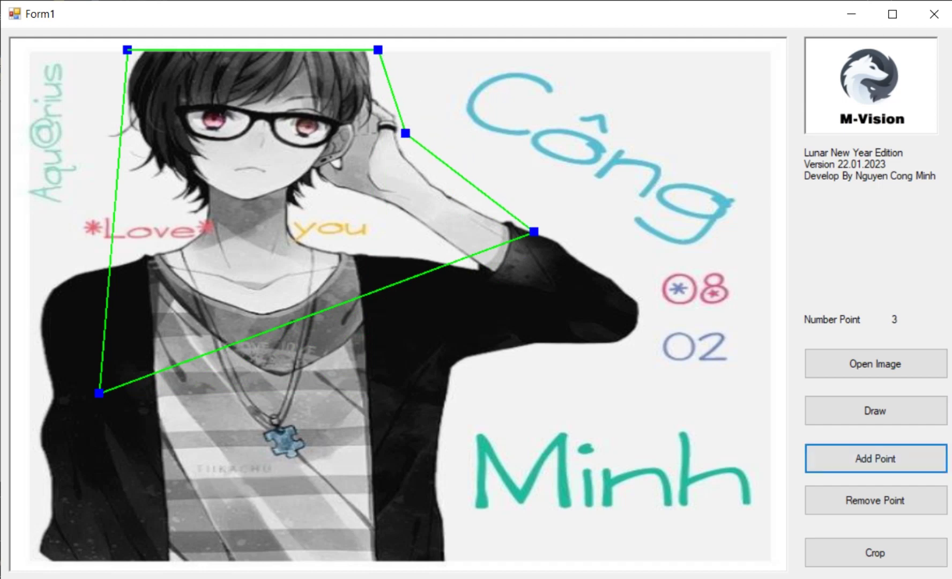
# Step: Add a point at the tip of the elbow and move the lower-right corner down above the word "Minh"
pyautogui.moveTo(533, 232); pyautogui.dragTo(654, 308)
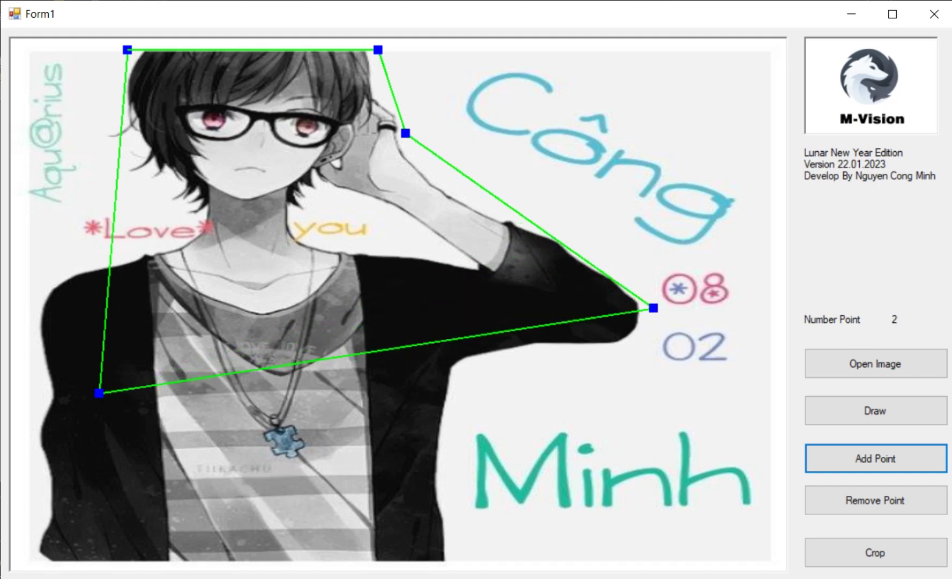
pyautogui.click(875, 458)
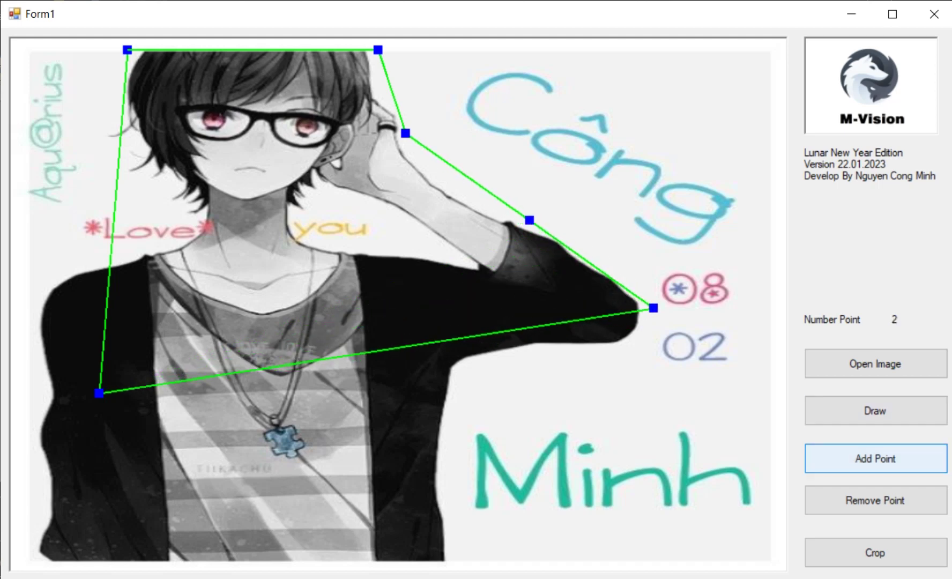
pyautogui.moveTo(653, 308); pyautogui.dragTo(664, 438)
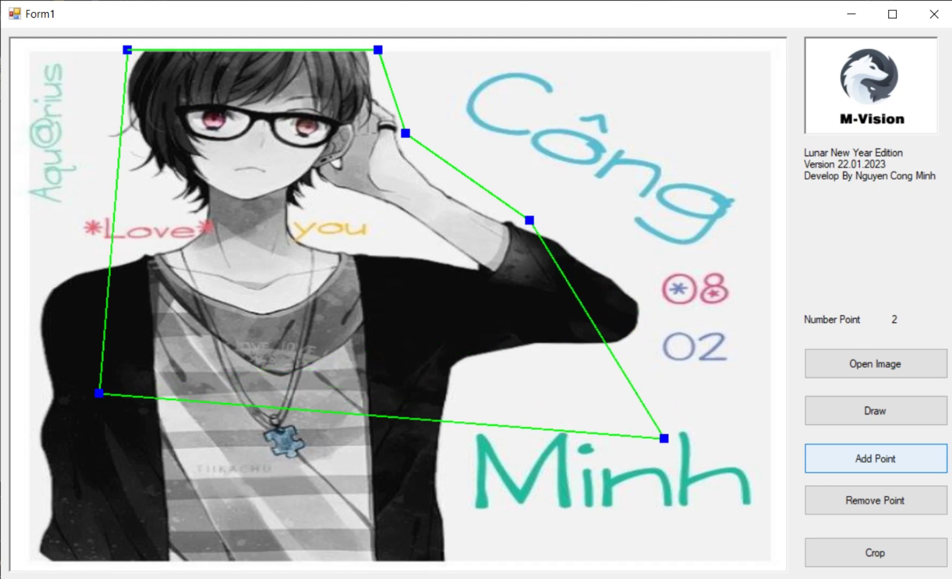
pyautogui.moveTo(529, 220); pyautogui.dragTo(651, 303)
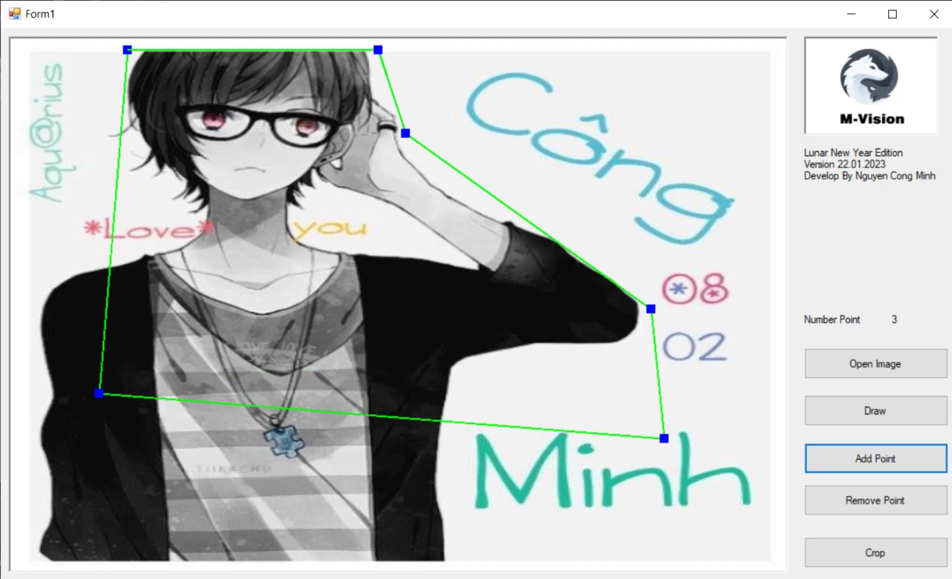
# Step: Add two points, one under the elbow and one where the arm meets the torso, and move the lower-right corner to the jacket's bottom edge
pyautogui.moveTo(664, 438); pyautogui.dragTo(465, 375)
pyautogui.click(875, 458)
pyautogui.click(875, 458)
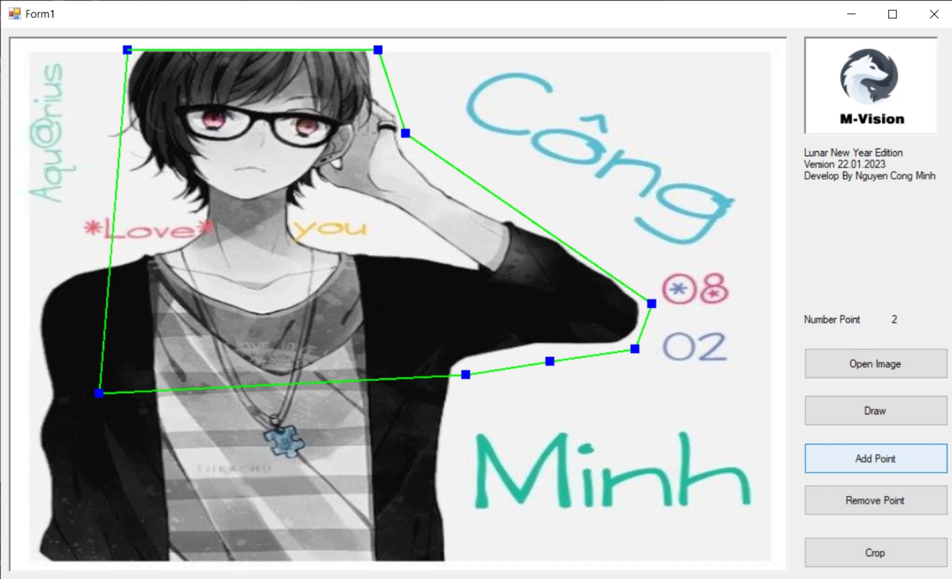
pyautogui.moveTo(466, 375); pyautogui.dragTo(455, 555)
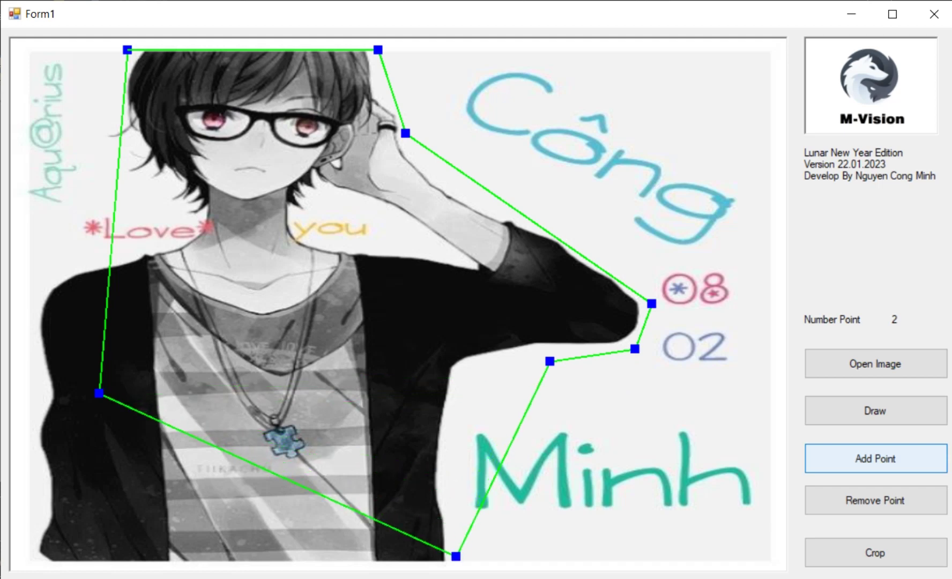
pyautogui.moveTo(549, 361); pyautogui.dragTo(462, 371)
# Step: Add another point and fit the region to both lower jacket corners, the inner arm bend and the outside of the left sleeve
pyautogui.click(875, 458)
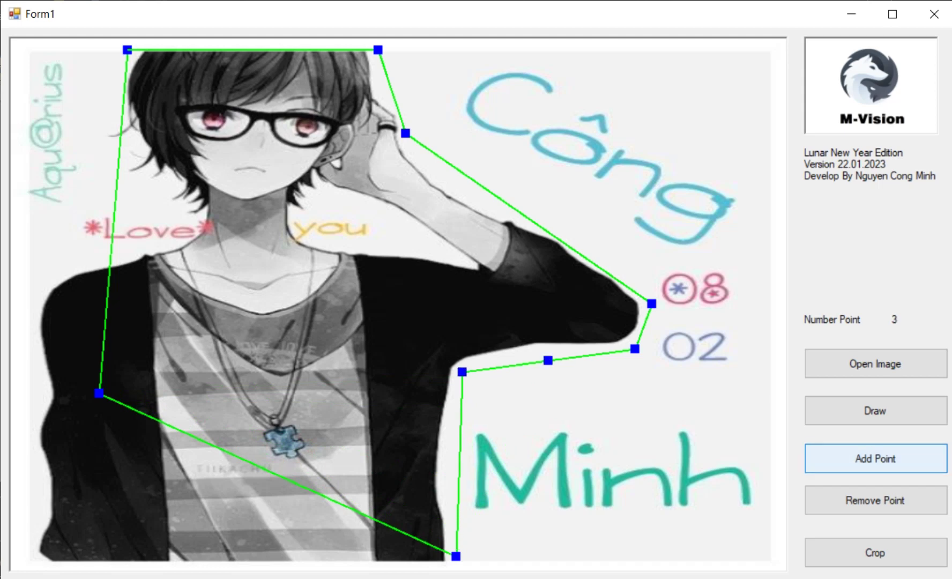
pyautogui.moveTo(462, 371); pyautogui.dragTo(38, 553)
pyautogui.moveTo(547, 360); pyautogui.dragTo(459, 382)
pyautogui.moveTo(454, 535); pyautogui.dragTo(453, 560)
pyautogui.moveTo(99, 392); pyautogui.dragTo(35, 382)
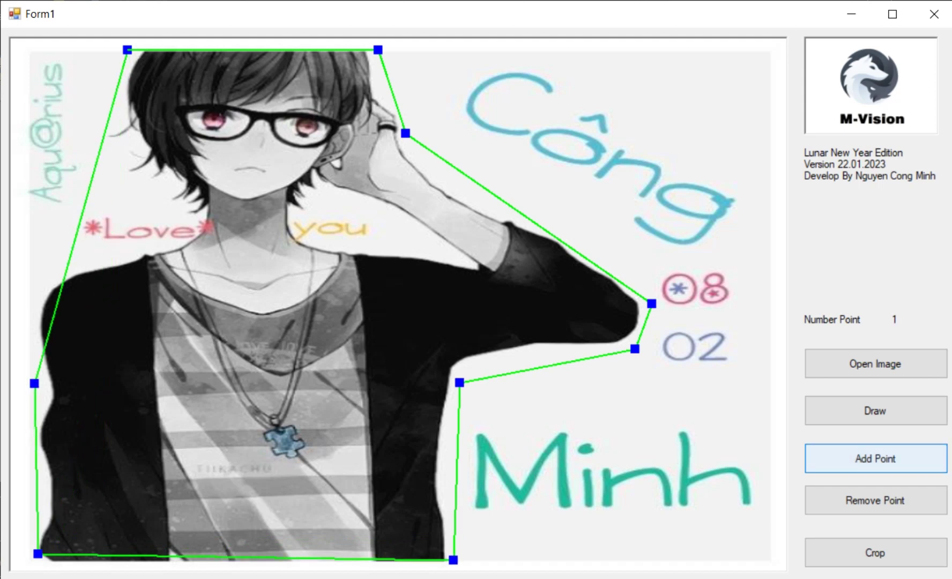
# Step: Add a point on the region's left side, placing one point beneath the hair and the other outside the left shoulder
pyautogui.click(36, 467)
pyautogui.moveTo(34, 382); pyautogui.dragTo(166, 198)
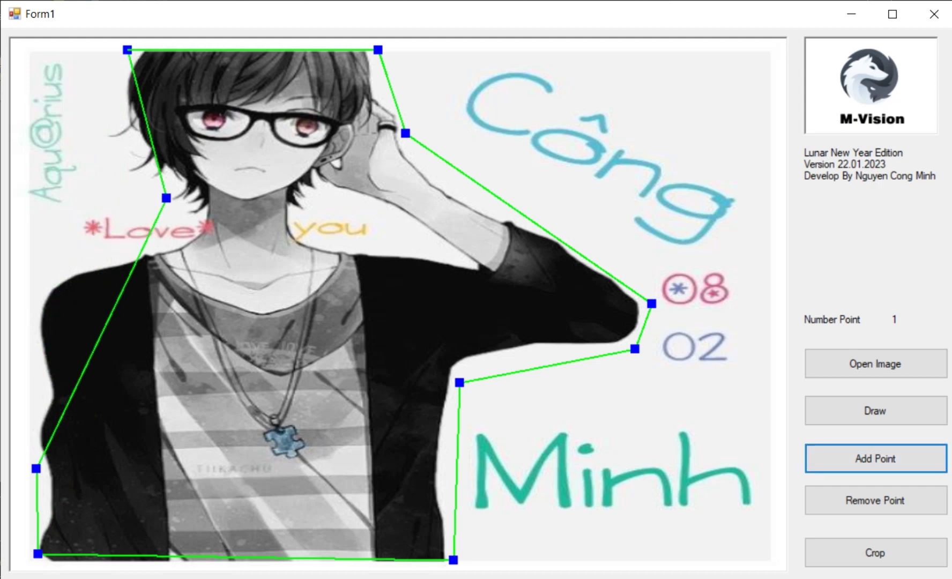
pyautogui.moveTo(36, 468); pyautogui.dragTo(38, 281)
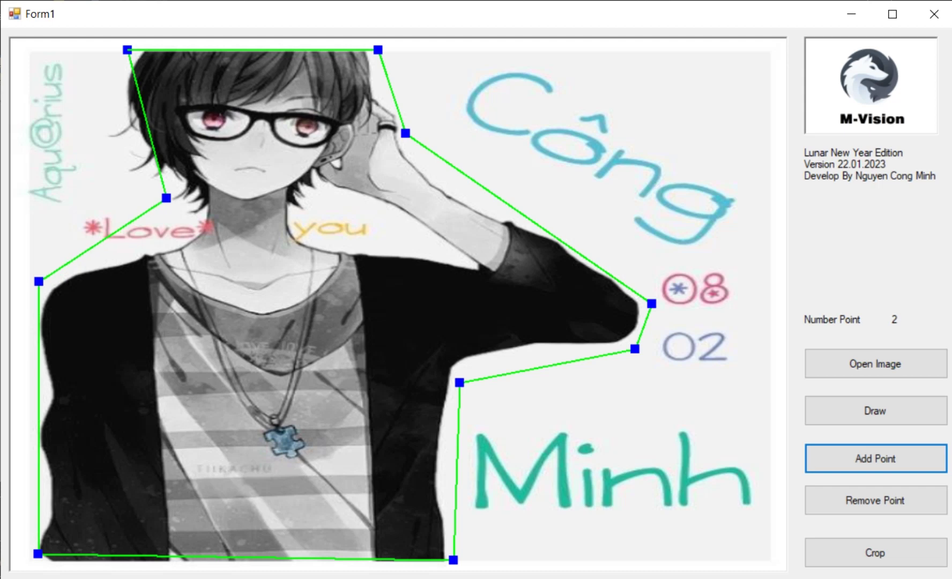
# Step: Add two points on the region's left side and fit the outline around the hair, the base of the neck and the left shoulder
pyautogui.click(875, 458)
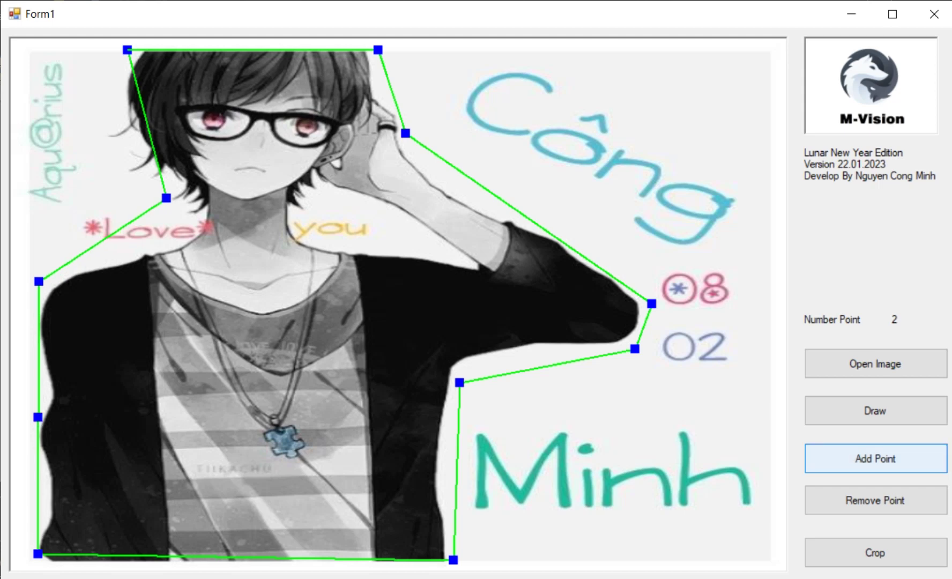
pyautogui.moveTo(39, 281); pyautogui.dragTo(138, 245)
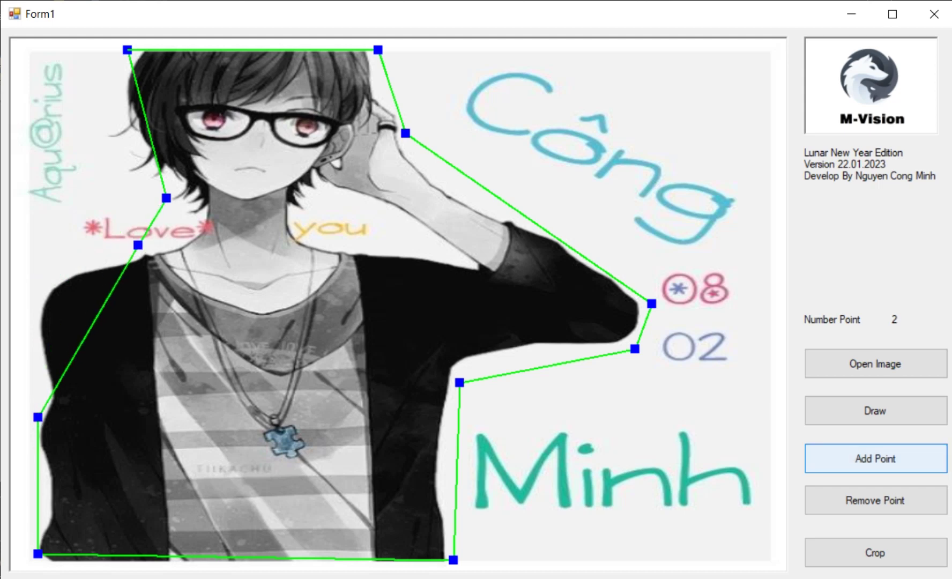
pyautogui.moveTo(166, 197); pyautogui.dragTo(122, 198)
pyautogui.moveTo(37, 416); pyautogui.dragTo(42, 280)
pyautogui.click(875, 458)
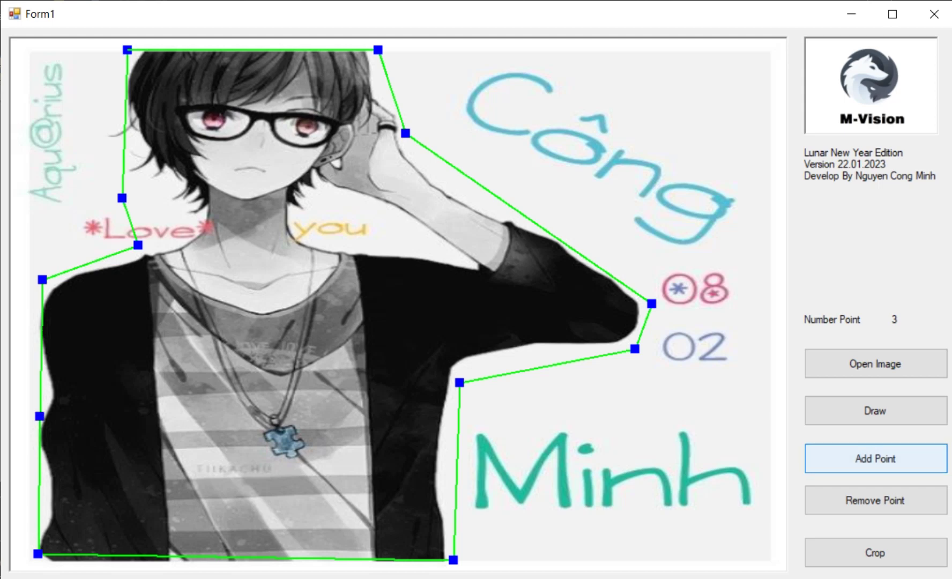
pyautogui.click(875, 458)
# Step: Crop the image to the polygon region and reposition the result window so the whole cut-out can be seen
pyautogui.click(875, 410)
pyautogui.click(875, 551)
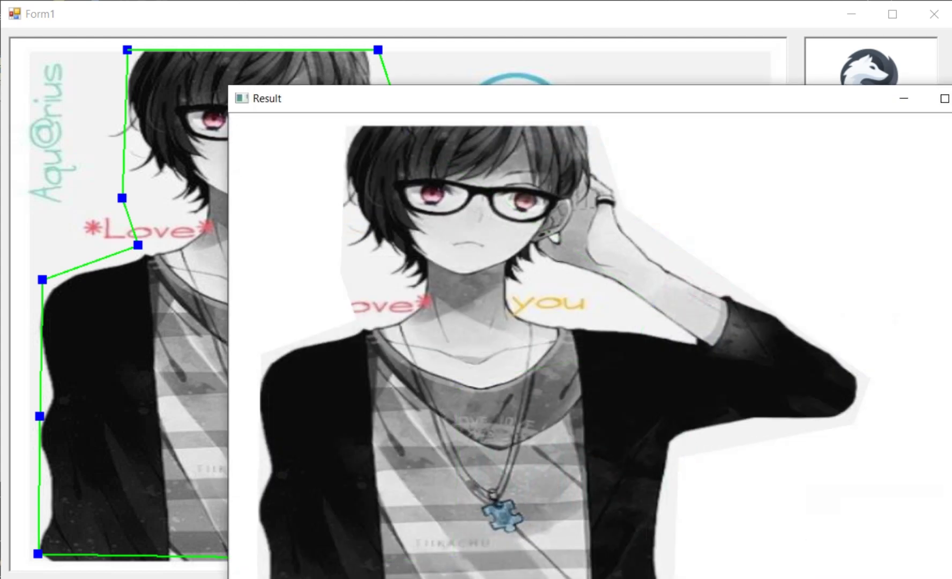
pyautogui.moveTo(563, 98); pyautogui.dragTo(392, 16)
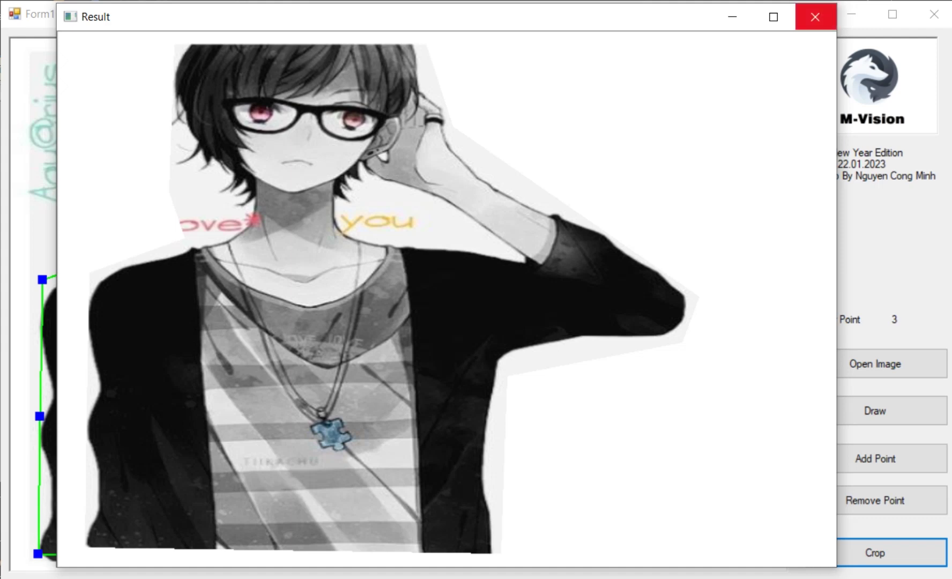
# Step: Switch to the Notepad notes, add "- Có thể lấy ảnh này đem xử lý..." after a blank line, and minimize them
pyautogui.hotkey('alt', 'Tab')
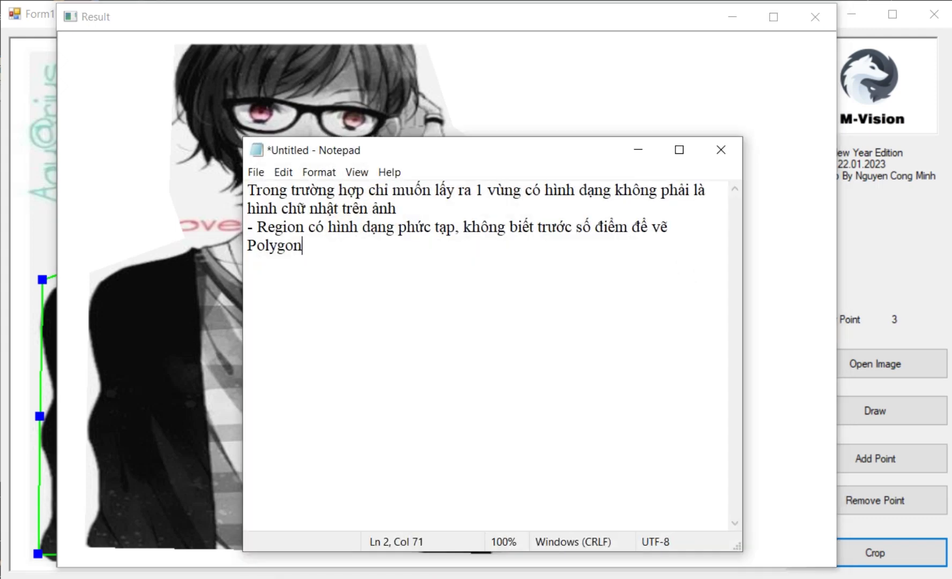
pyautogui.press('Return')
pyautogui.press('Return')
pyautogui.write('- Có thể')
pyautogui.write(' lấy ảnh na')
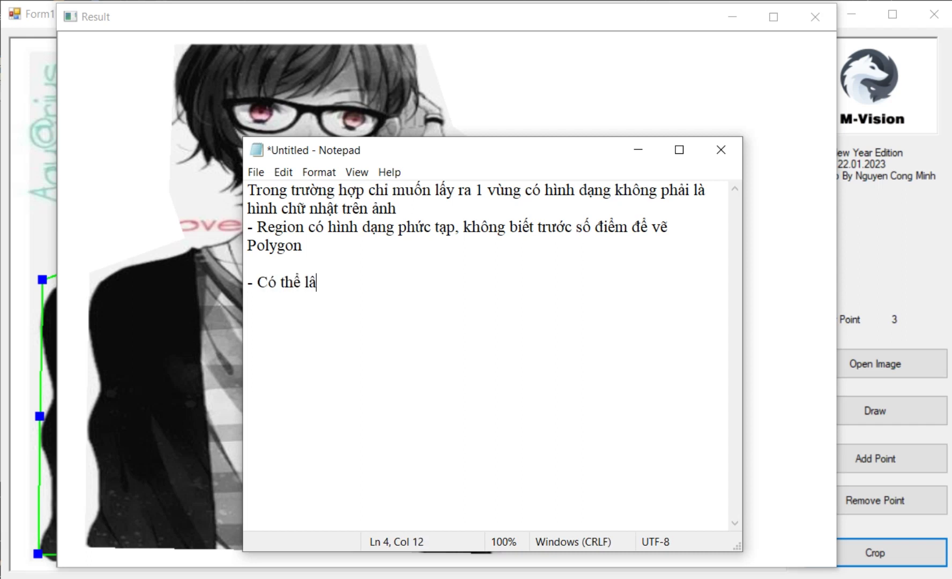
pyautogui.write('y đ')
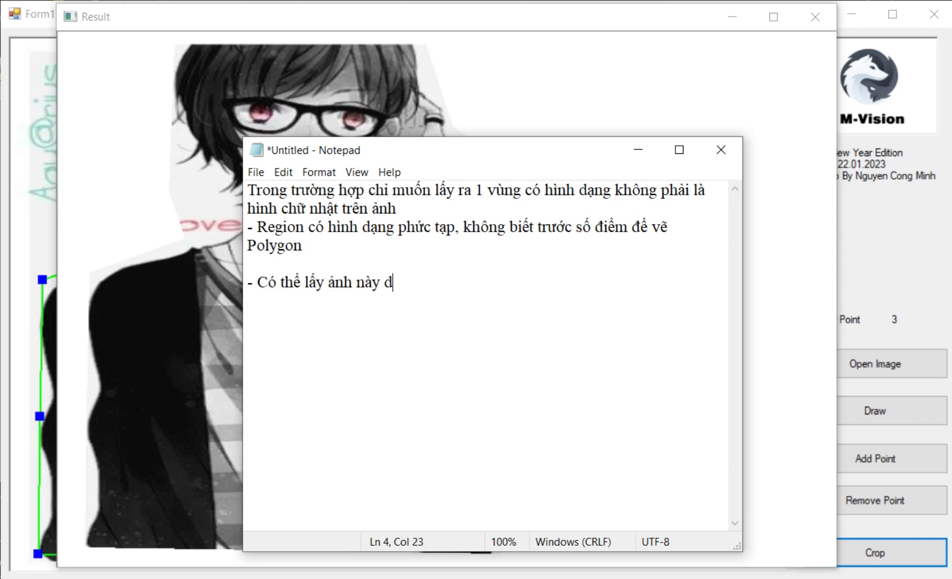
pyautogui.write('em xư lý...')
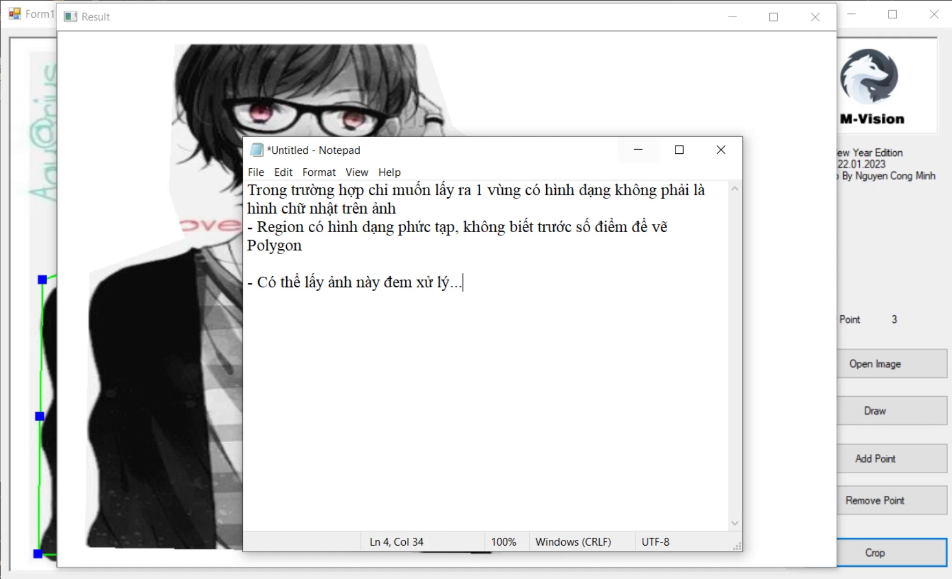
pyautogui.click(638, 149)
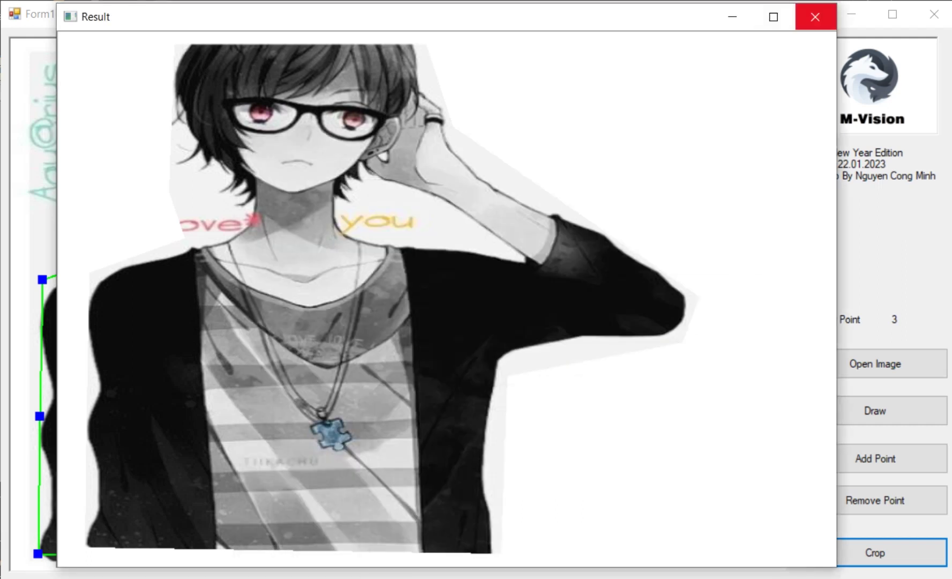
# Step: Close the crop result and remove the polygon point beside the raised wrist
pyautogui.click(814, 17)
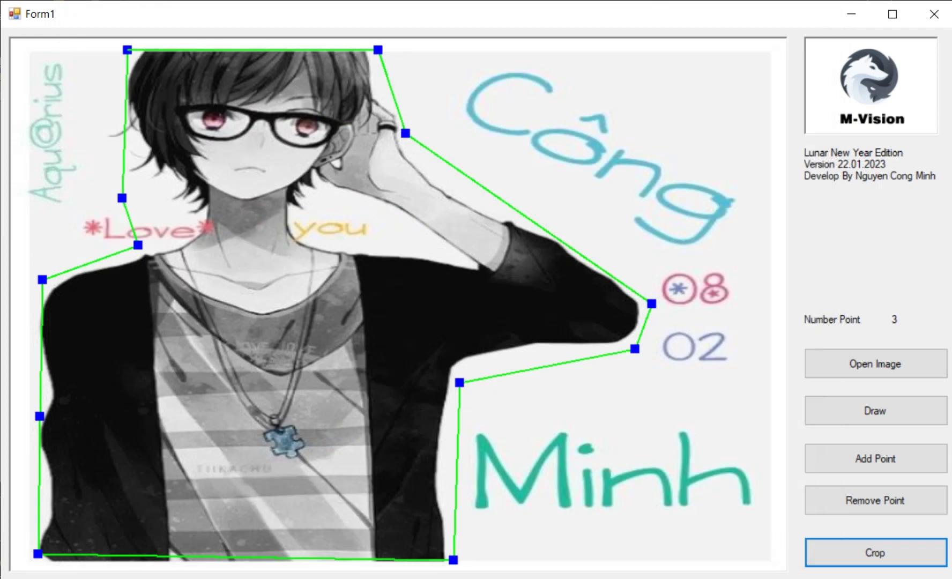
pyautogui.click(875, 411)
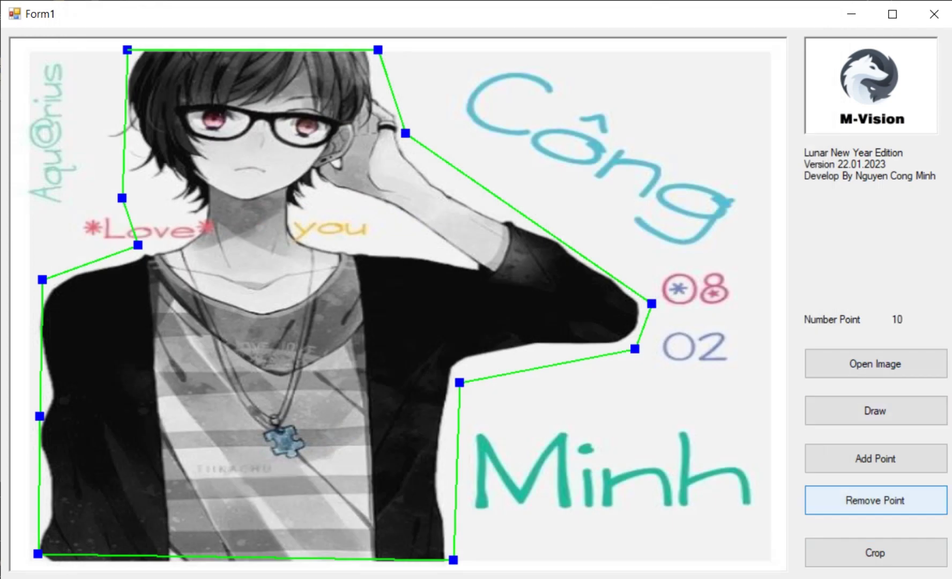
pyautogui.click(875, 499)
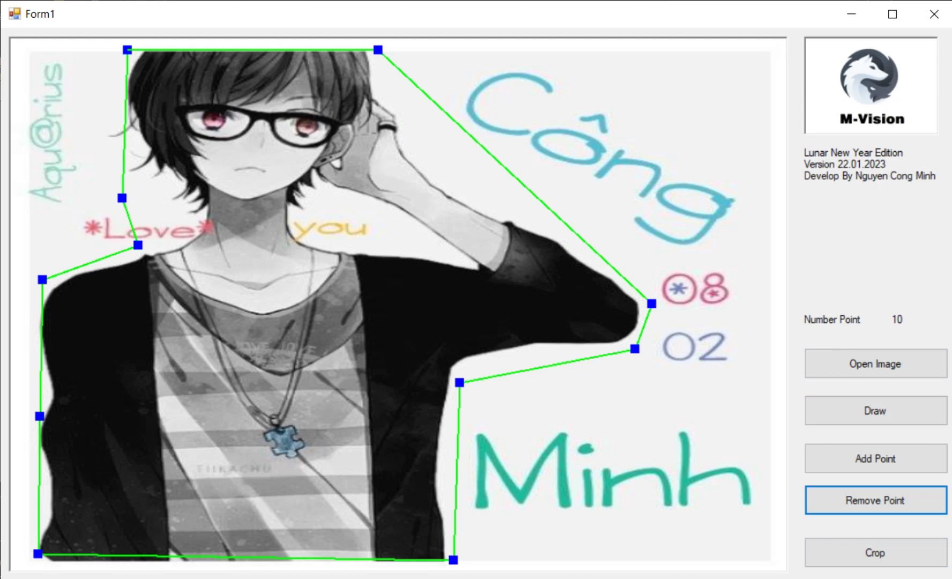
# Step: Switch to the Notepad notes, add the line "- Thêm - xóa Point tùy ý", and minimize them
pyautogui.hotkey('alt', 'Tab')
pyautogui.press('Return')
pyautogui.write('- Thêm - xóa Point tùy ý')
pyautogui.click(638, 149)
# Step: Add a point between the head and the elbow, place it just above the forearm, and raise the elbow point to clear the sleeve
pyautogui.click(874, 458)
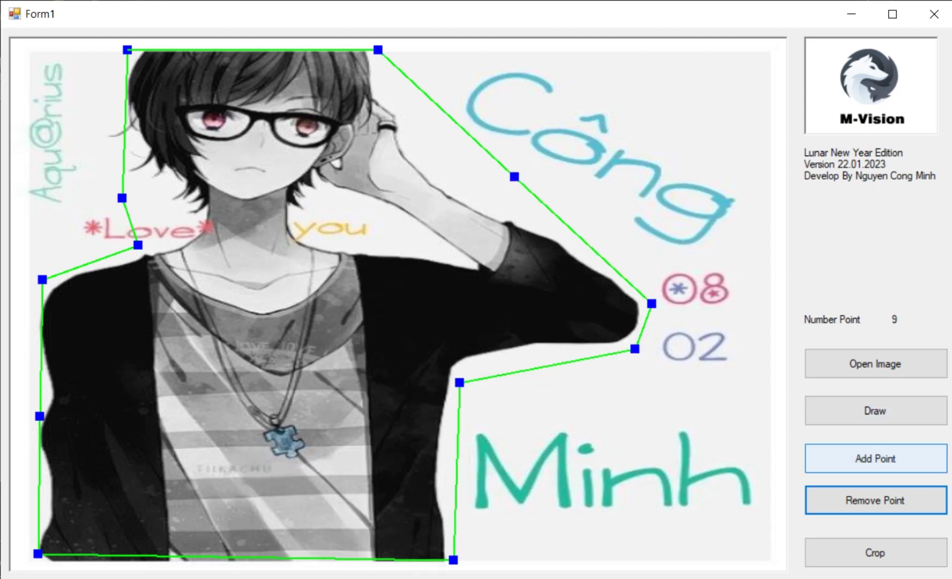
pyautogui.click(875, 458)
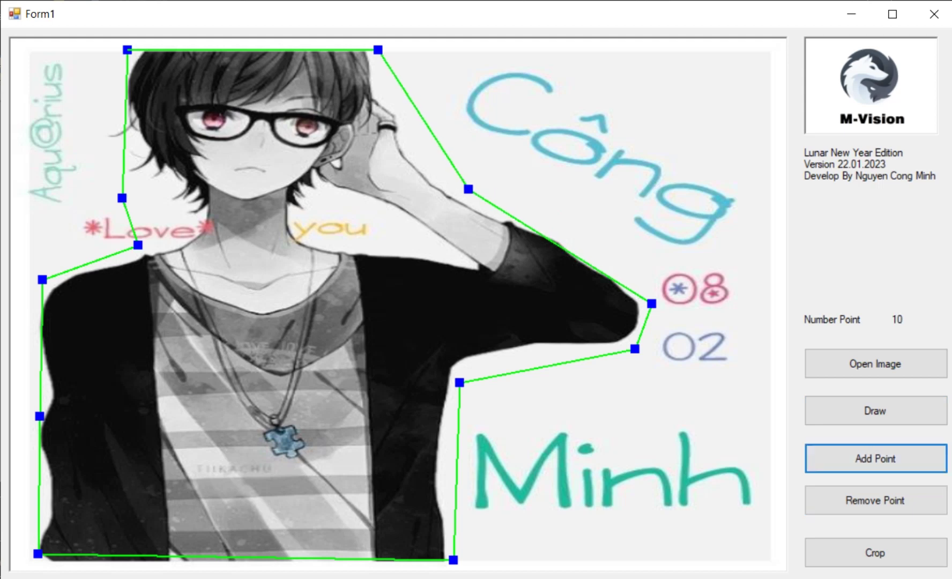
pyautogui.moveTo(652, 303); pyautogui.dragTo(645, 278)
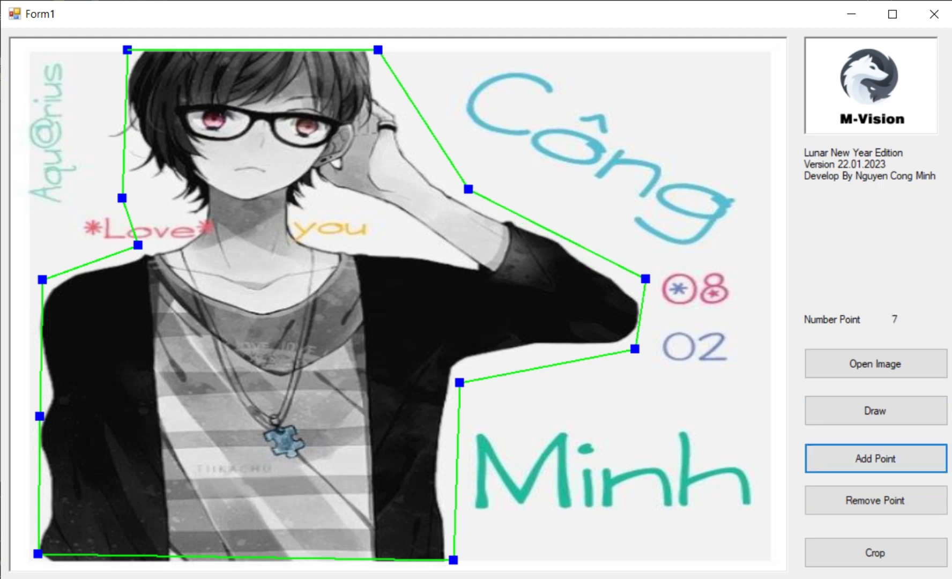
# Step: Fit the outline beneath the upper arm with an added point and a shifted armpit corner, and crop the refined region, closing its preview
pyautogui.click(875, 458)
pyautogui.moveTo(547, 366); pyautogui.dragTo(508, 359)
pyautogui.moveTo(459, 382); pyautogui.dragTo(465, 385)
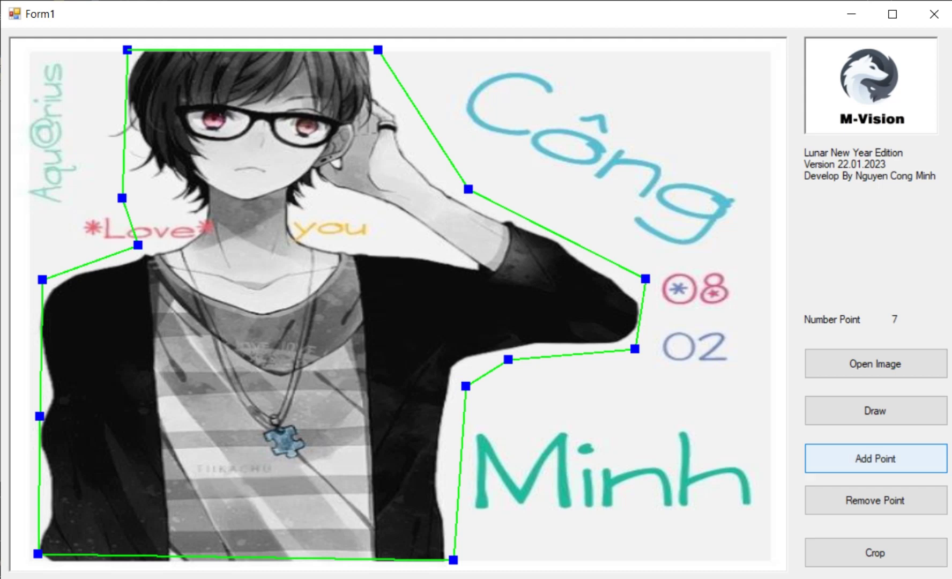
pyautogui.click(875, 552)
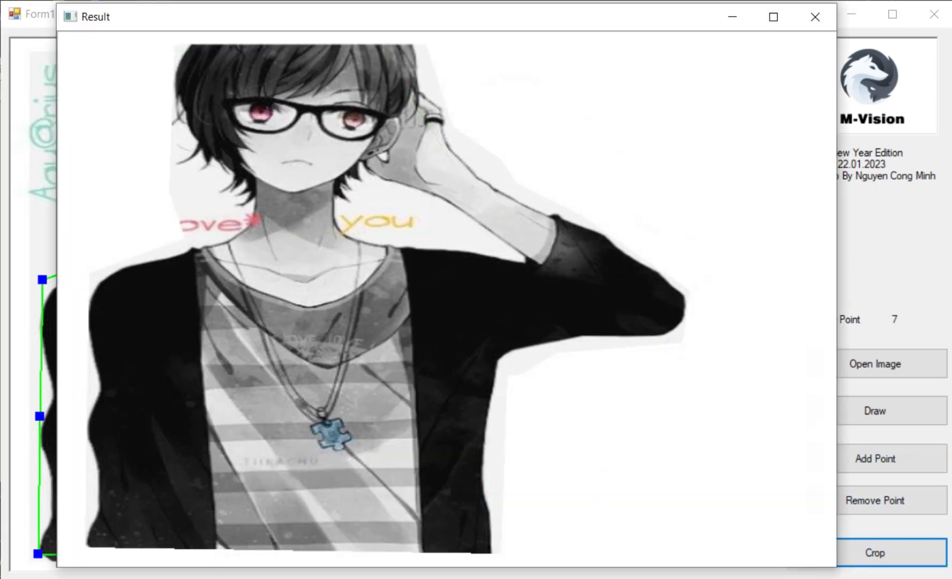
pyautogui.click(814, 17)
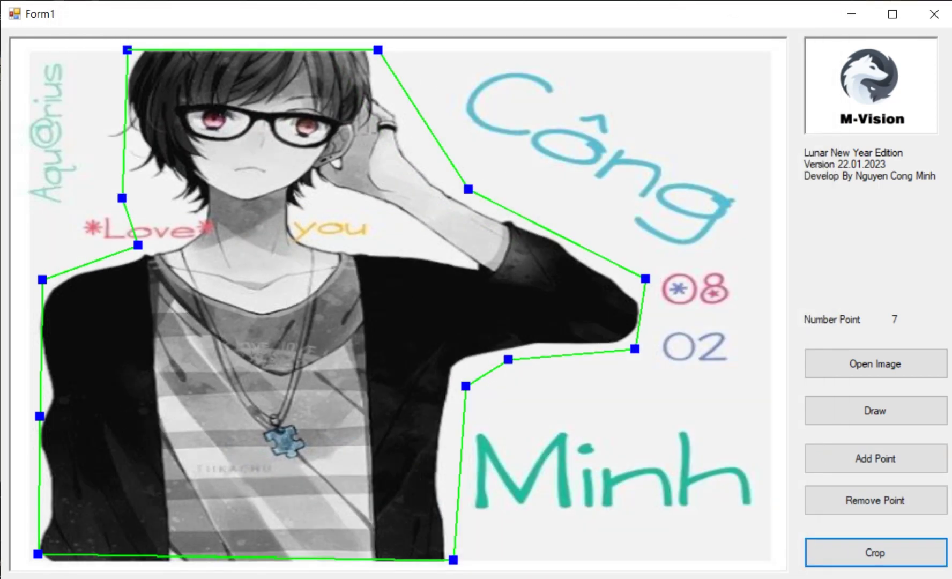
# Step: Open the image 2.png from the "1. Bar Code" folder inside Image Sample on drive D
pyautogui.click(875, 363)
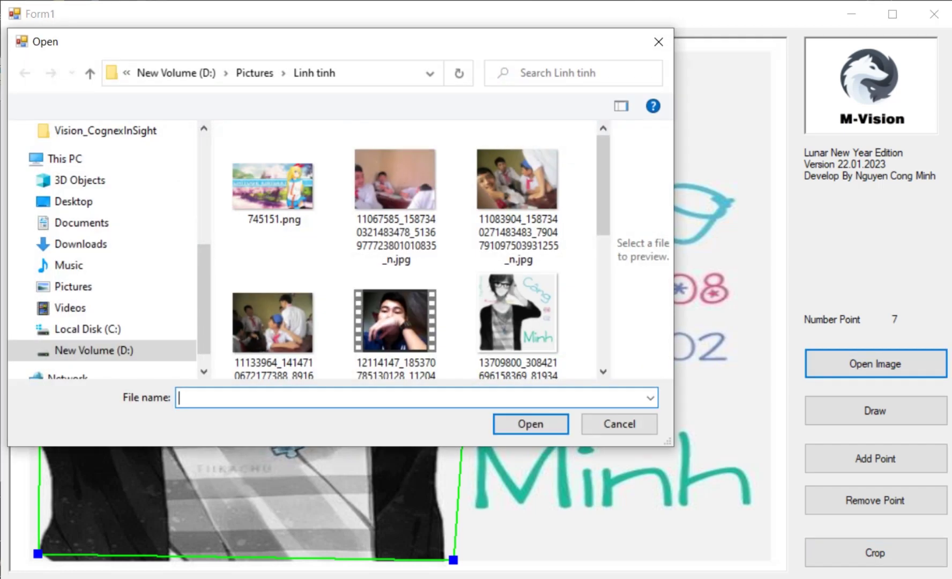
pyautogui.click(204, 73)
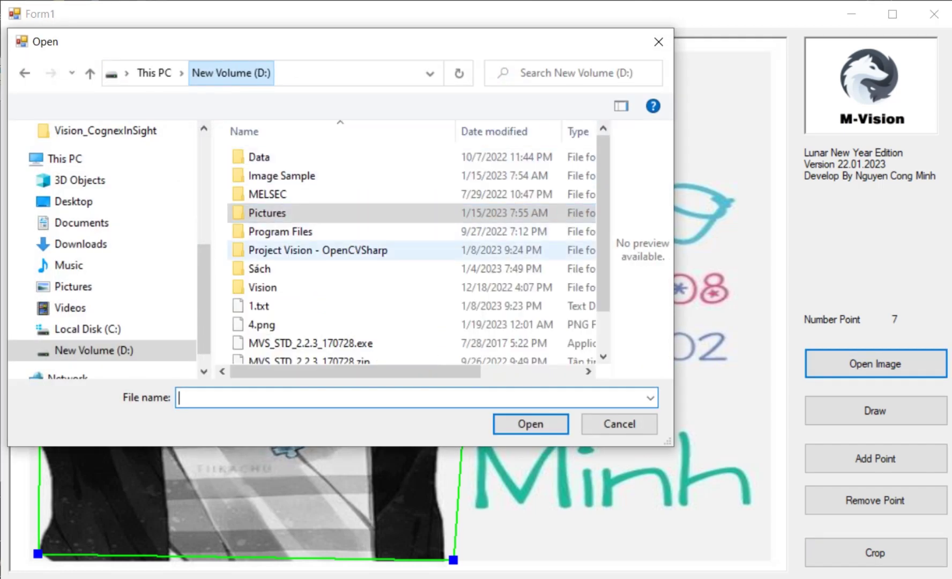
pyautogui.doubleClick(281, 175)
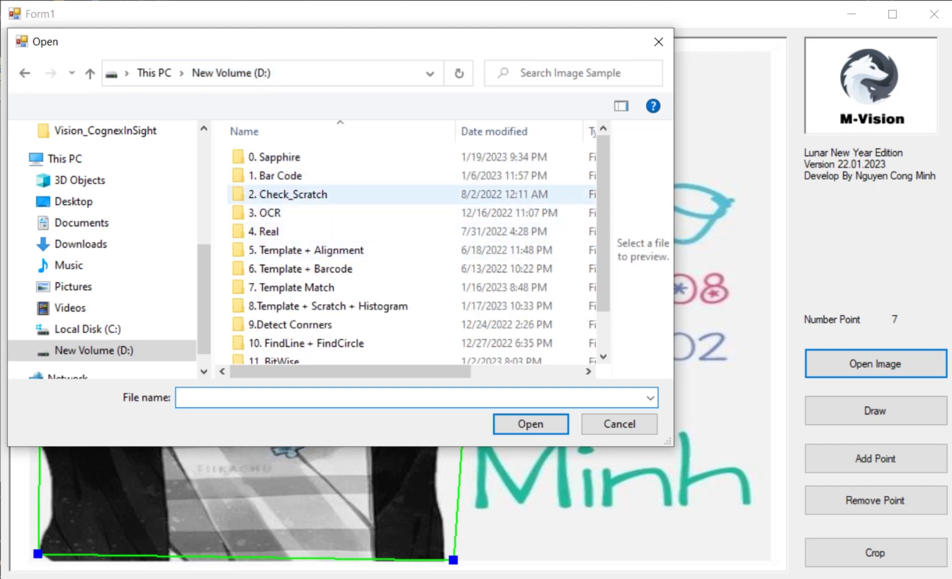
pyautogui.click(287, 194)
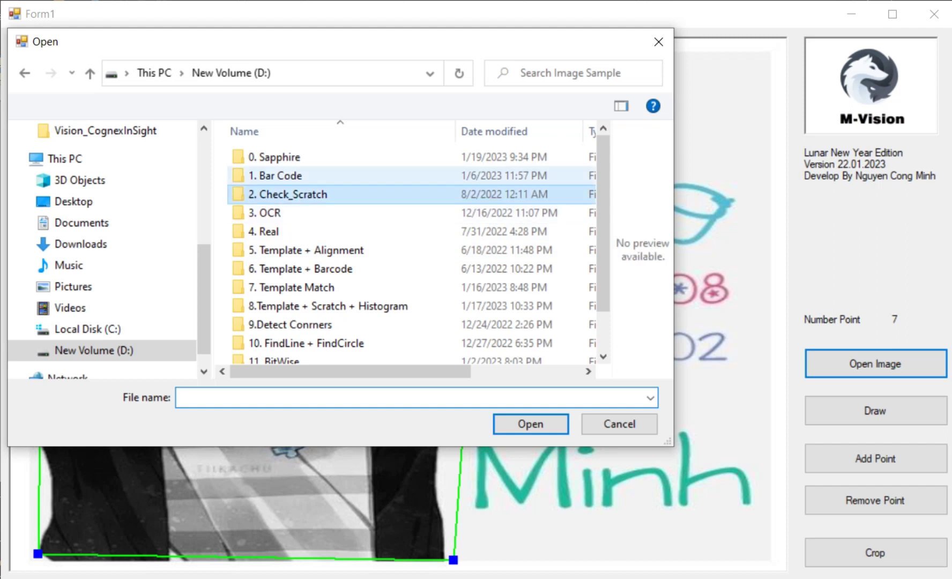
pyautogui.doubleClick(282, 176)
pyautogui.click(369, 177)
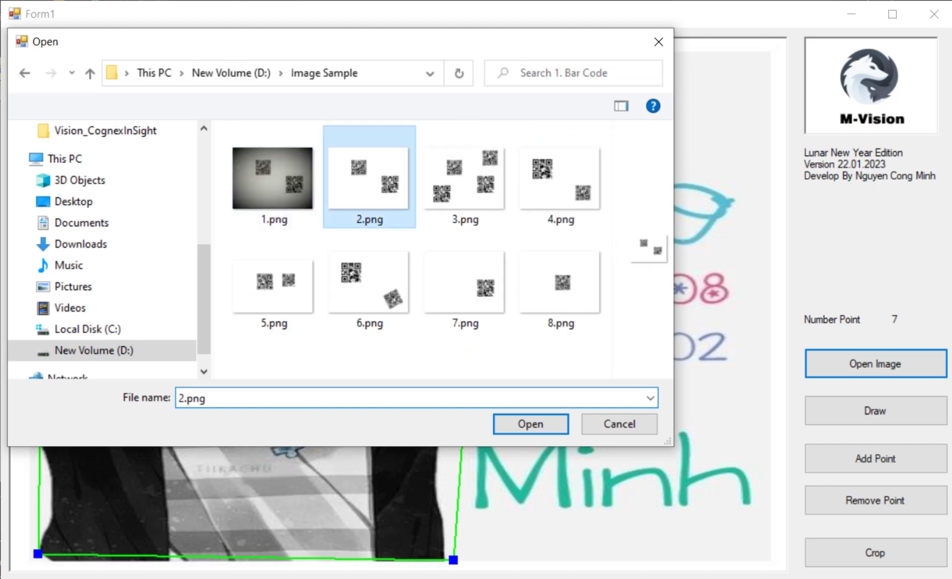
pyautogui.click(531, 424)
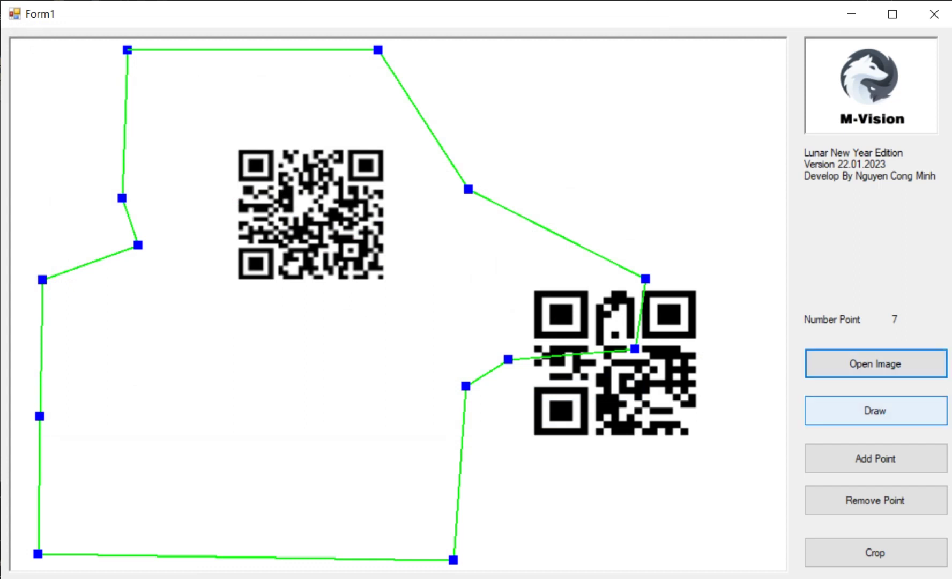
# Step: Remove the five polygon points lying between the upper-right and lower-right corners
pyautogui.click(875, 499)
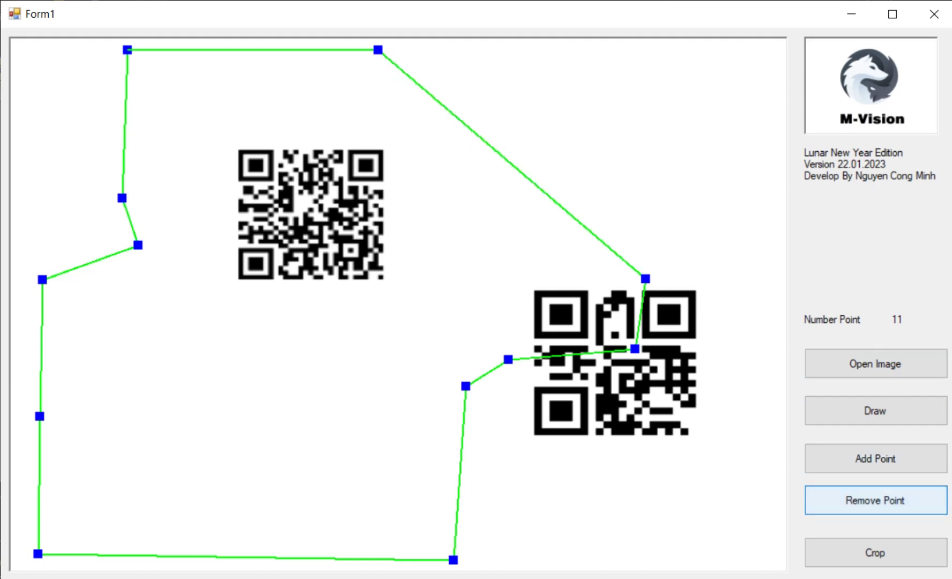
pyautogui.click(875, 499)
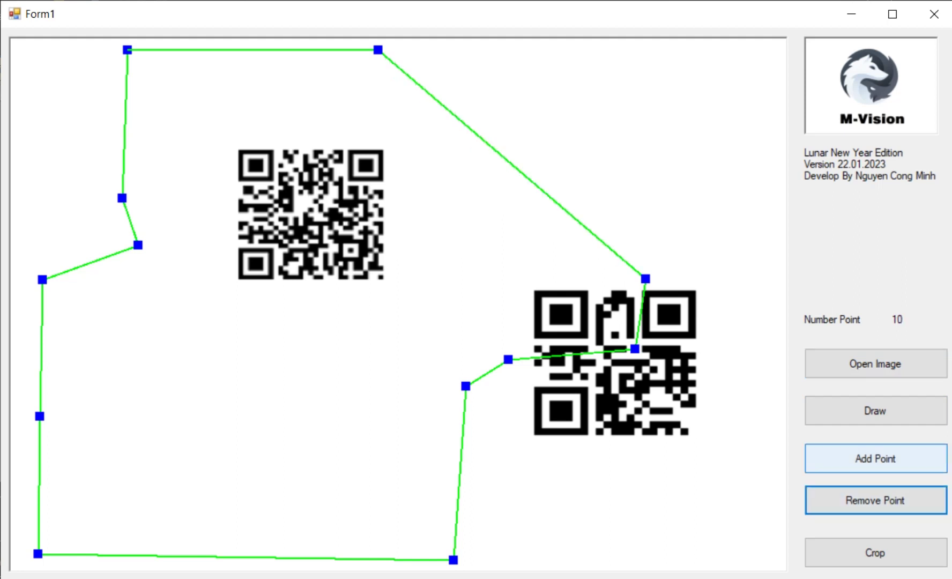
pyautogui.click(875, 500)
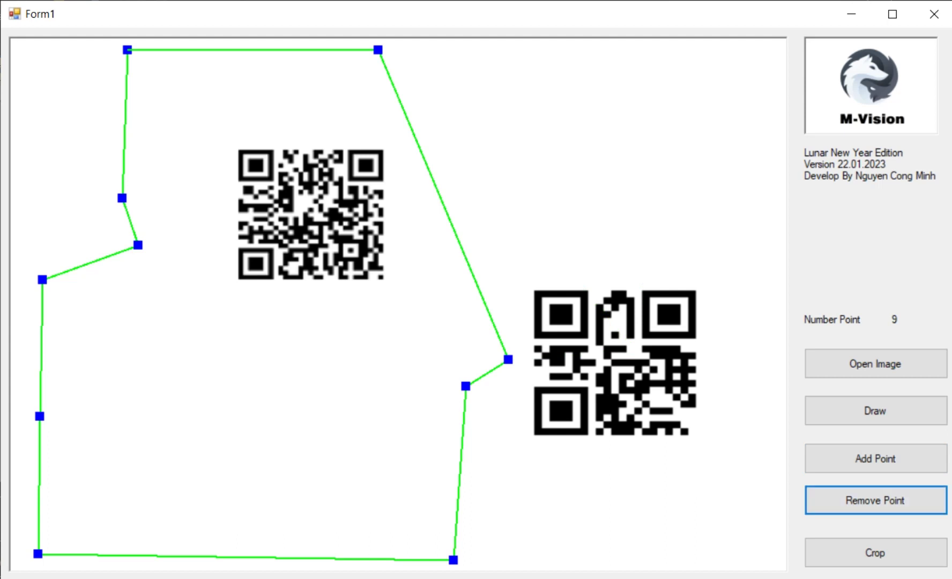
pyautogui.click(875, 499)
pyautogui.click(875, 500)
# Step: Move the two right-hand corners onto the upper-left QR code and remove the three uppermost intermediate points on the polygon's left side
pyautogui.moveTo(453, 559); pyautogui.dragTo(336, 248)
pyautogui.moveTo(377, 49); pyautogui.dragTo(312, 159)
pyautogui.click(122, 197)
pyautogui.click(875, 500)
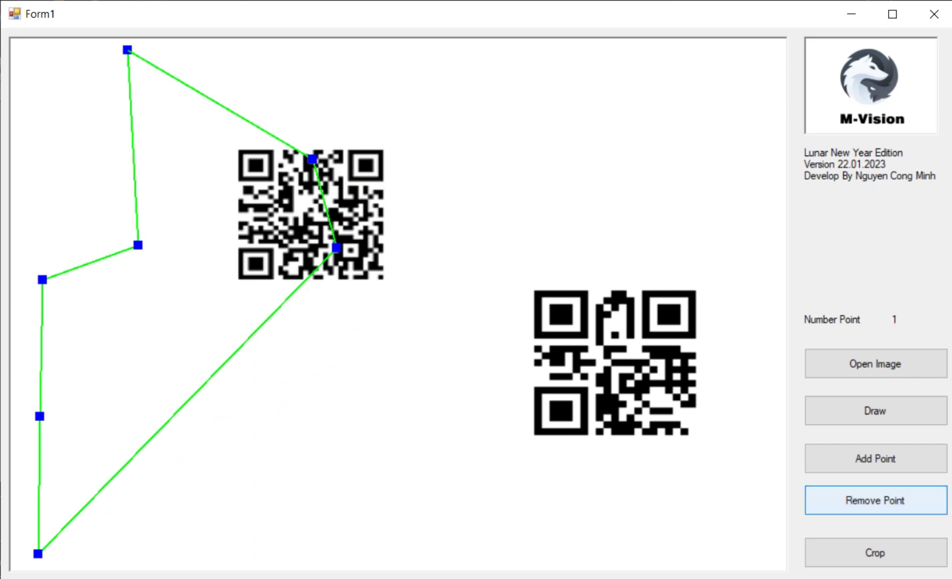
pyautogui.click(875, 499)
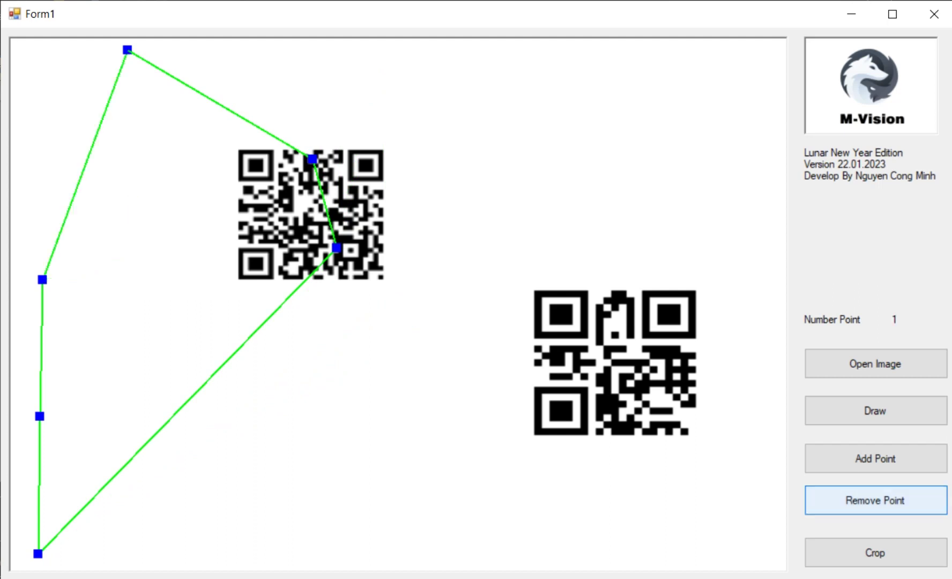
pyautogui.click(875, 499)
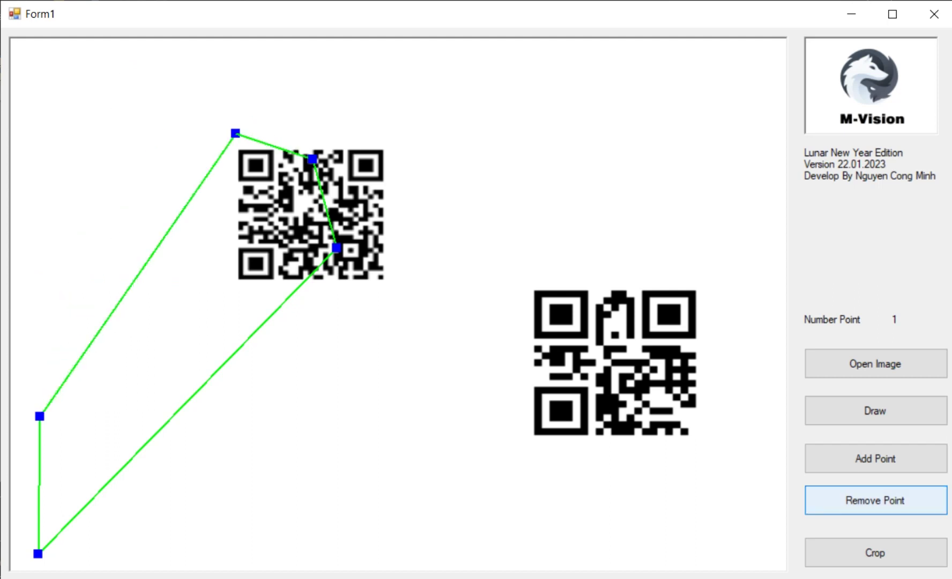
pyautogui.click(875, 499)
# Step: Bring the remaining left-hand points onto the same QR code to form a small five-point region, crop it, and close the result
pyautogui.moveTo(39, 416); pyautogui.dragTo(265, 230)
pyautogui.moveTo(38, 553); pyautogui.dragTo(304, 262)
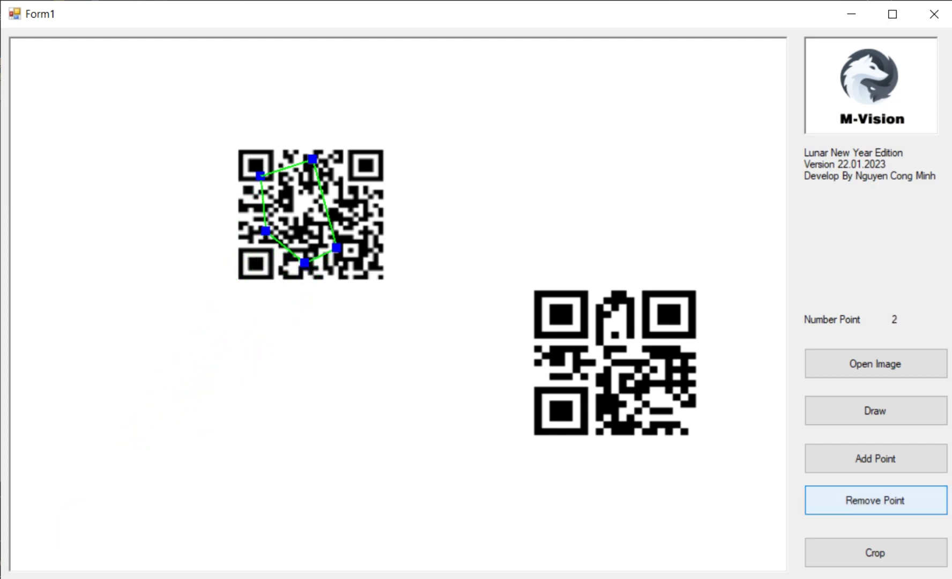
pyautogui.click(875, 410)
pyautogui.click(875, 552)
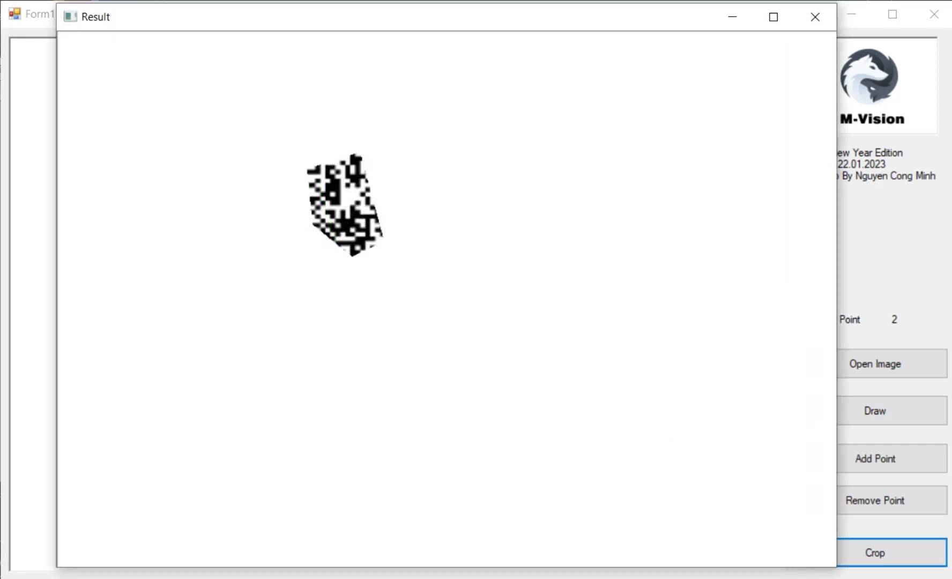
pyautogui.click(814, 16)
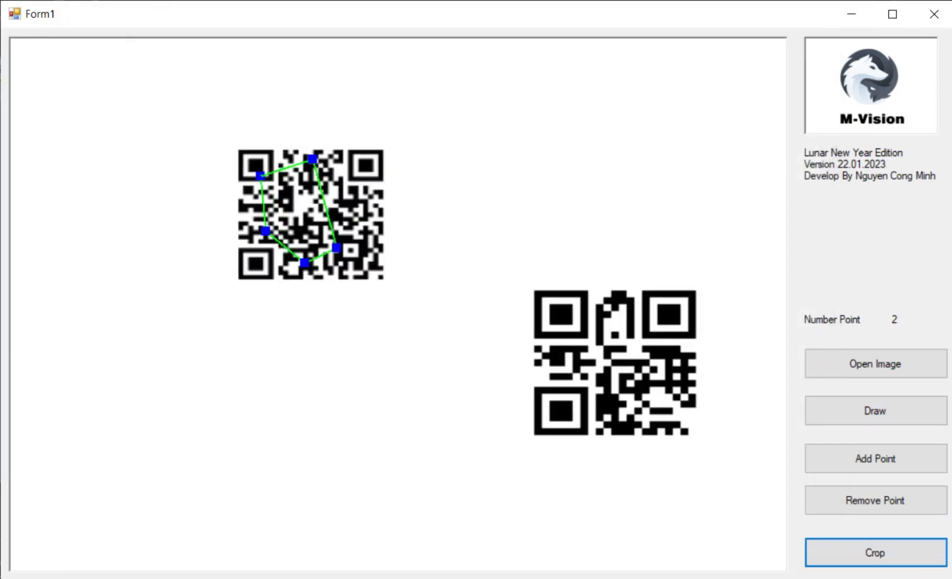
# Step: Switch to the Notepad notes and add the closing line "- Khai bút đầu năm vậy thôi ^^" after a blank line
pyautogui.hotkey('alt', 'Tab')
pyautogui.press('Return')
pyautogui.press('Return')
pyautogui.write('- C')
pyautogui.press('BackSpace')
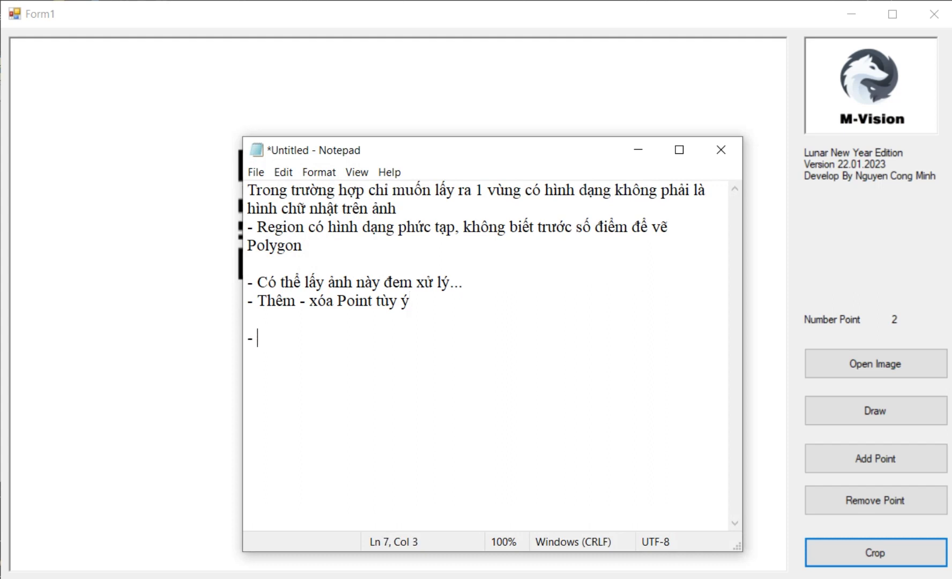
pyautogui.write('Khai bút ')
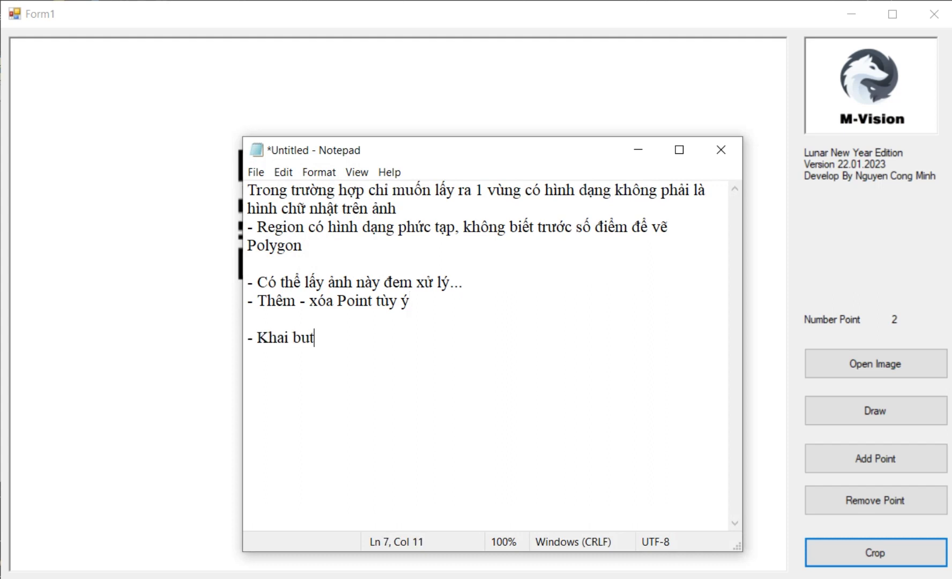
pyautogui.write('đầu năm ')
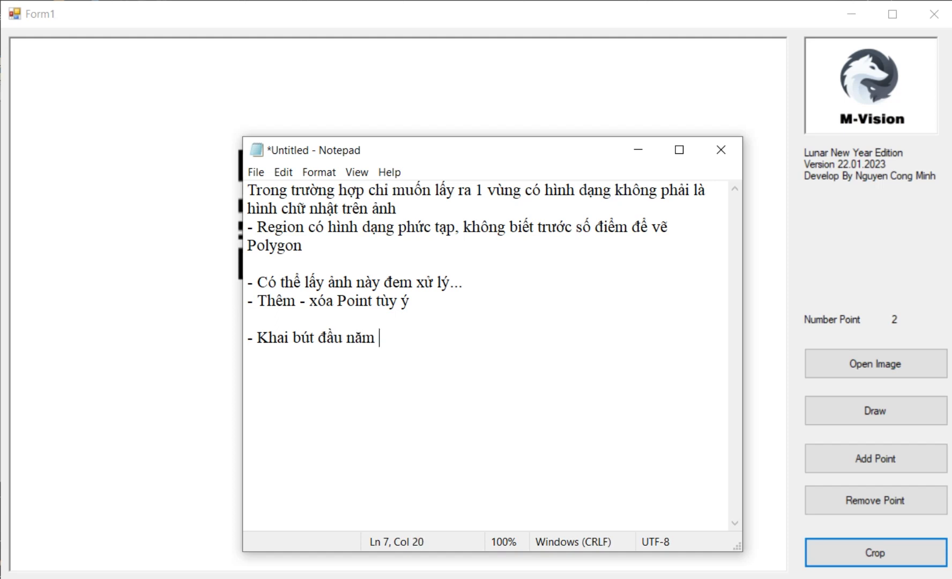
pyautogui.write('vậy thôi ')
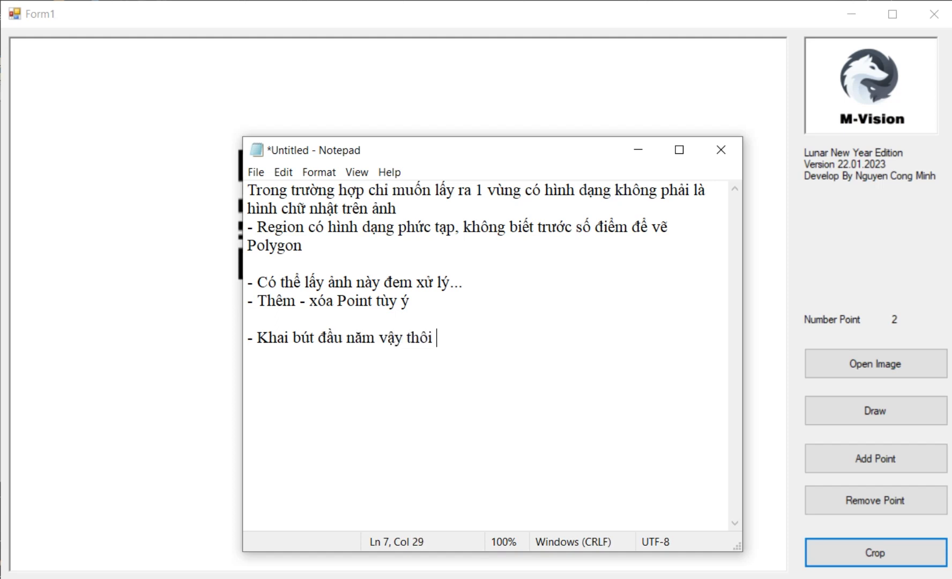
pyautogui.write('^^')
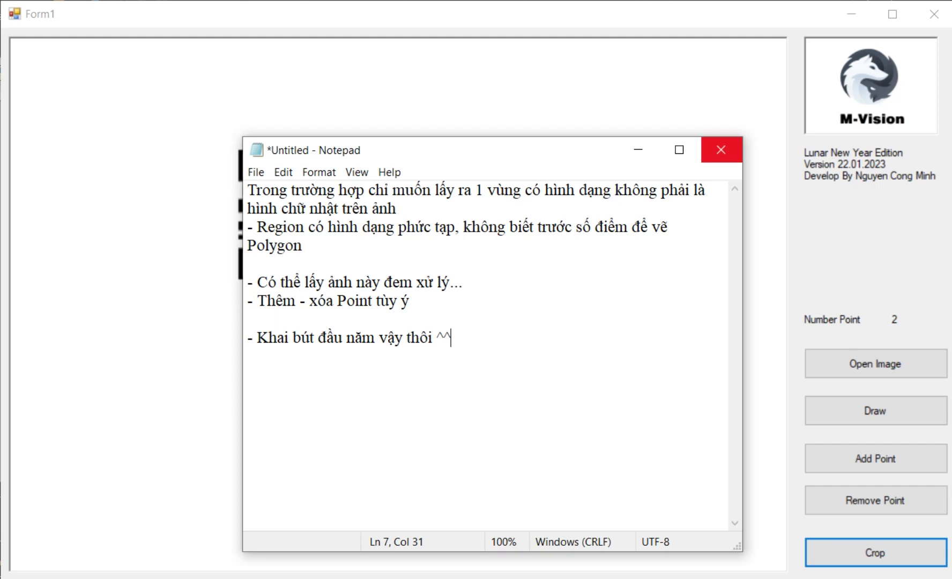